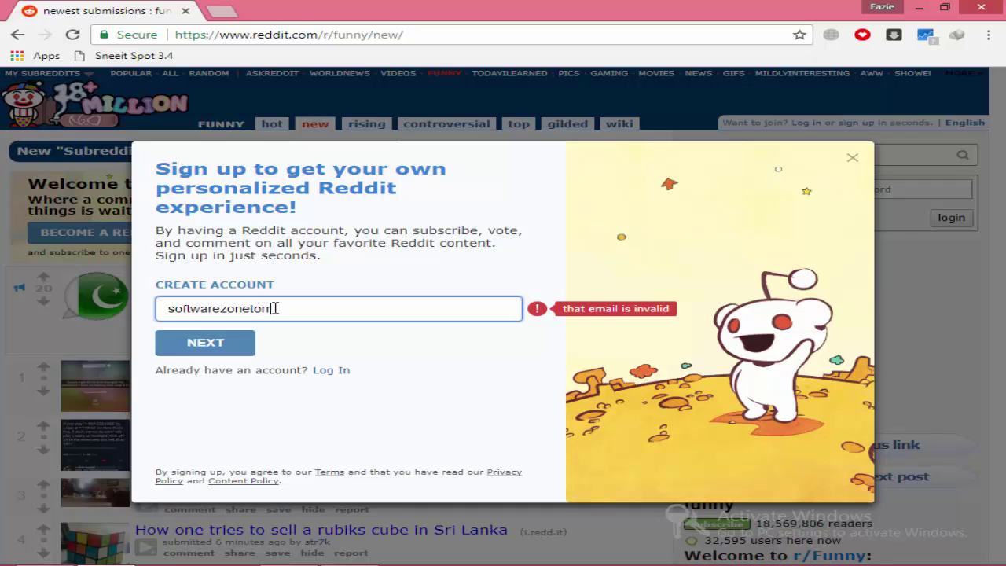
# Step: Finish entering a valid Gmail address and advance to the community-picking step
pyautogui.write('nt')
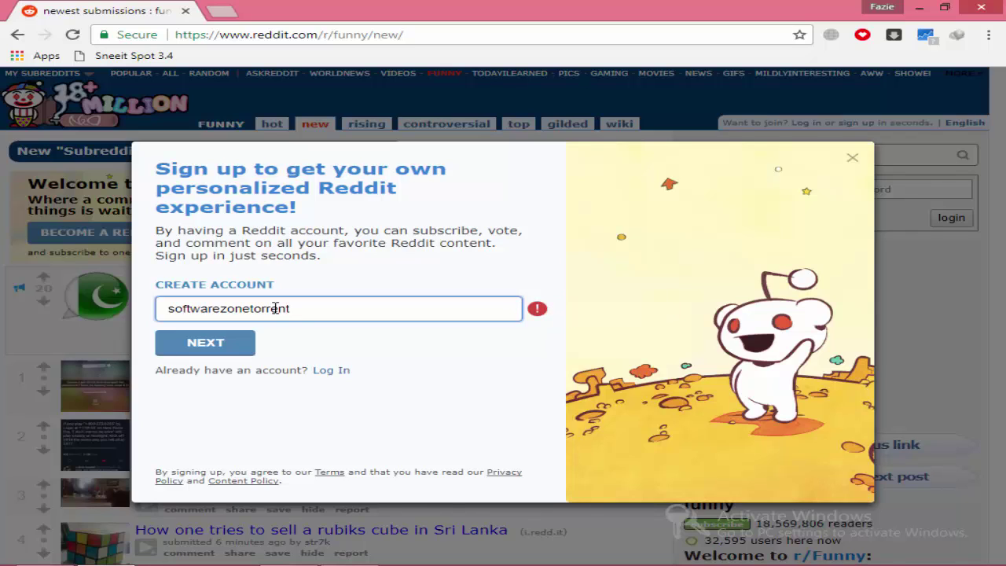
pyautogui.write('@gmail')
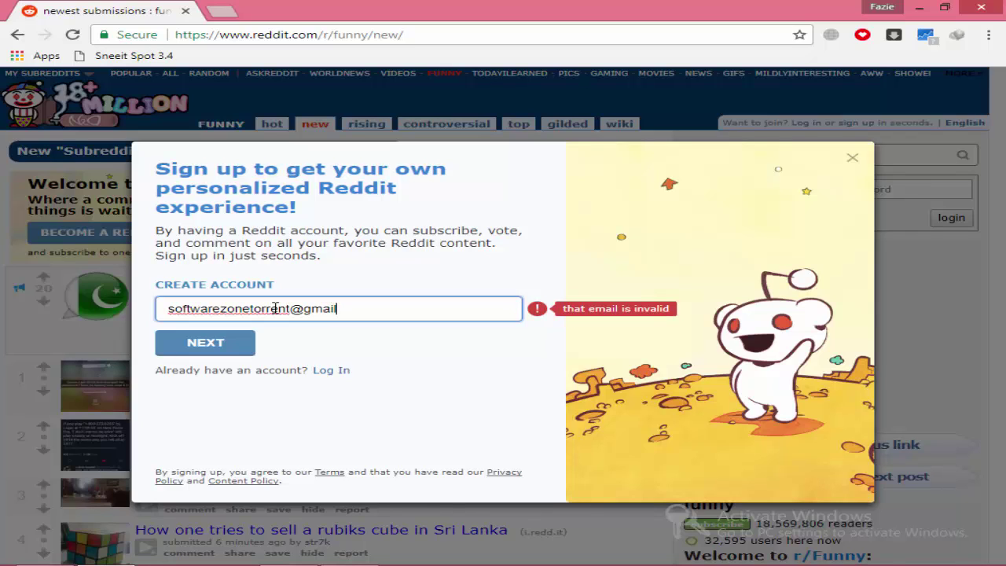
pyautogui.write('.com')
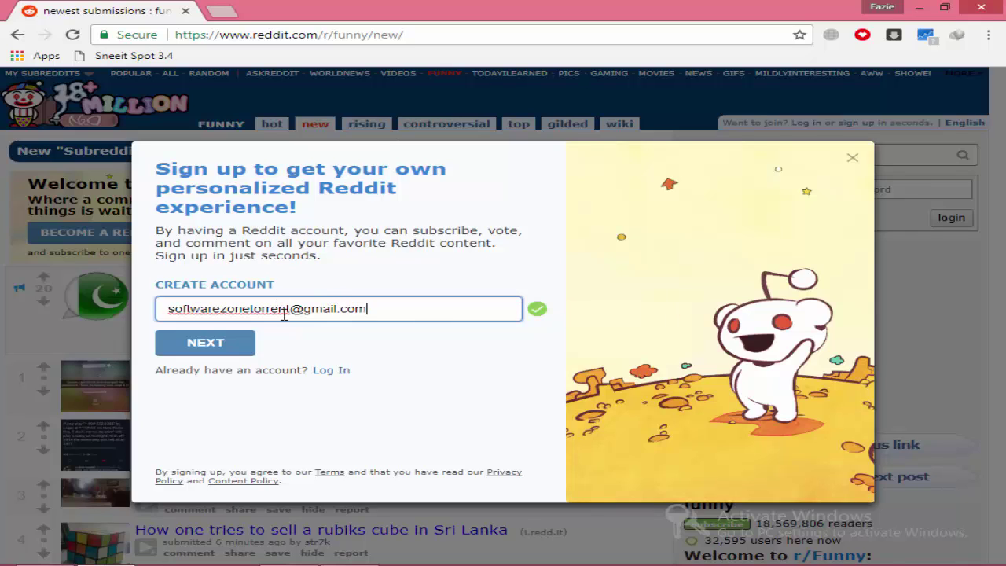
pyautogui.click(229, 348)
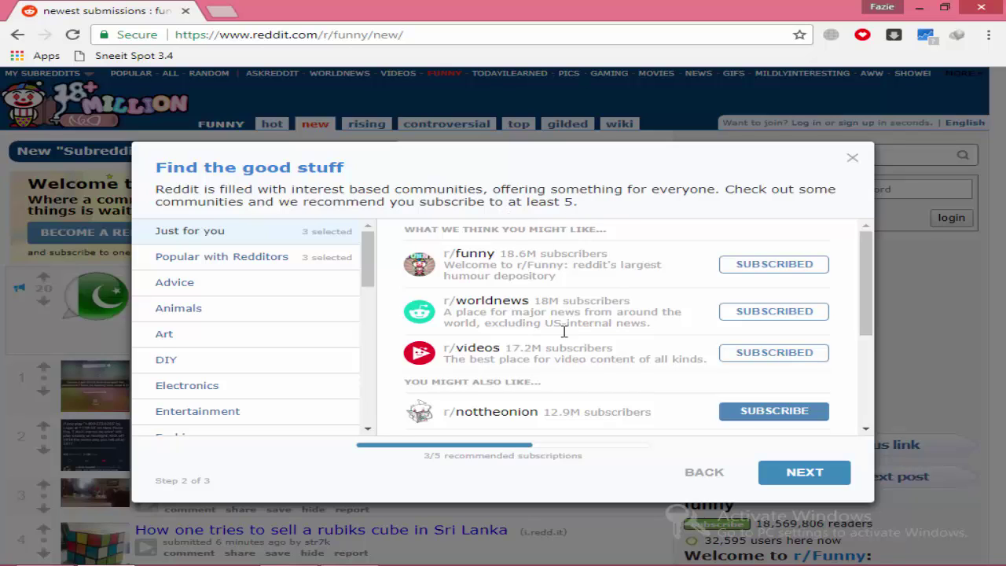
# Step: Subscribe to r/news from the recommended communities list
pyautogui.scroll(-1, 593, 315)
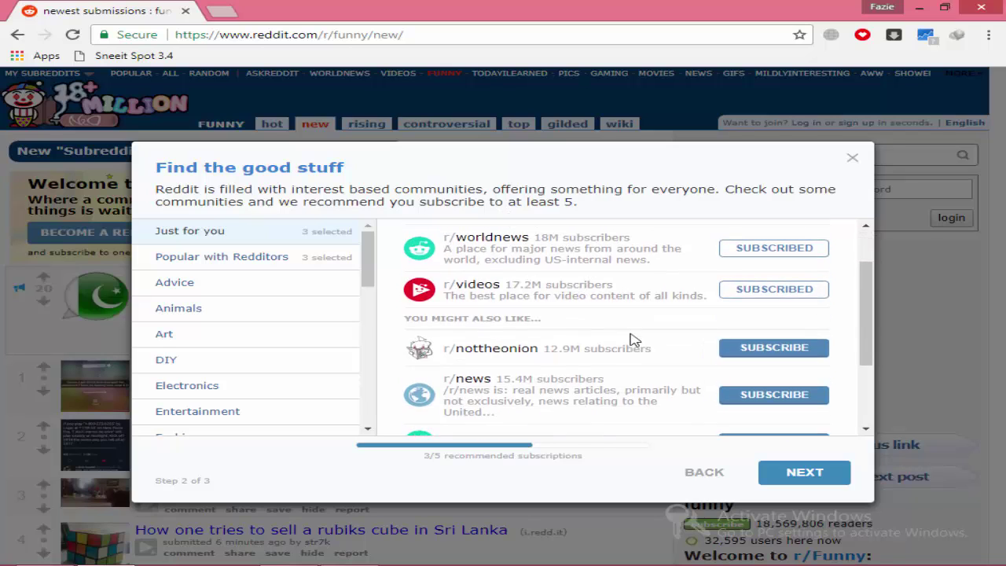
pyautogui.scroll(1, 653, 292)
pyautogui.scroll(-1, 628, 294)
pyautogui.scroll(-1, 479, 299)
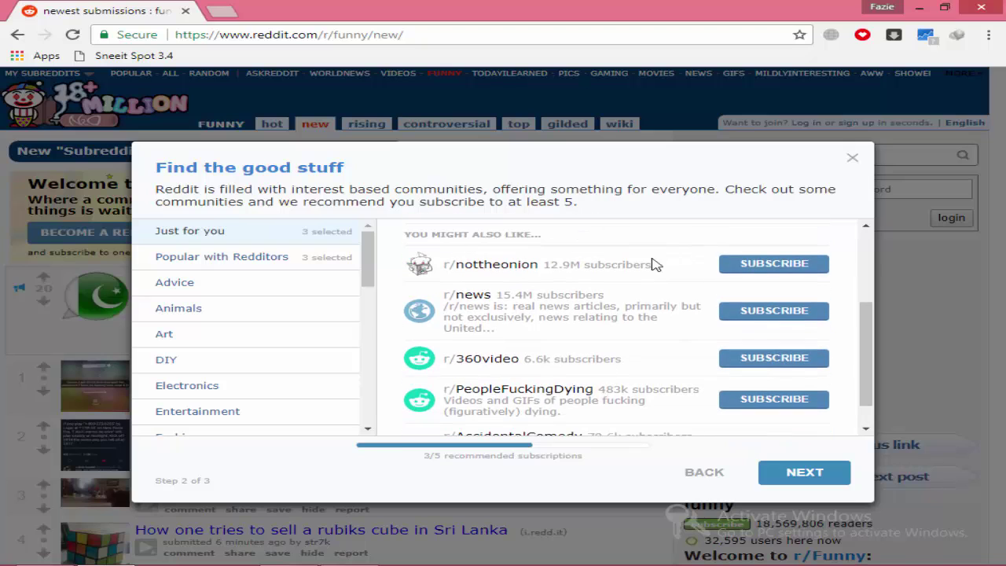
pyautogui.click(772, 305)
# Step: Subscribe to r/Health from the Health category, reaching 5/5, and continue to usernames
pyautogui.scroll(2, 598, 324)
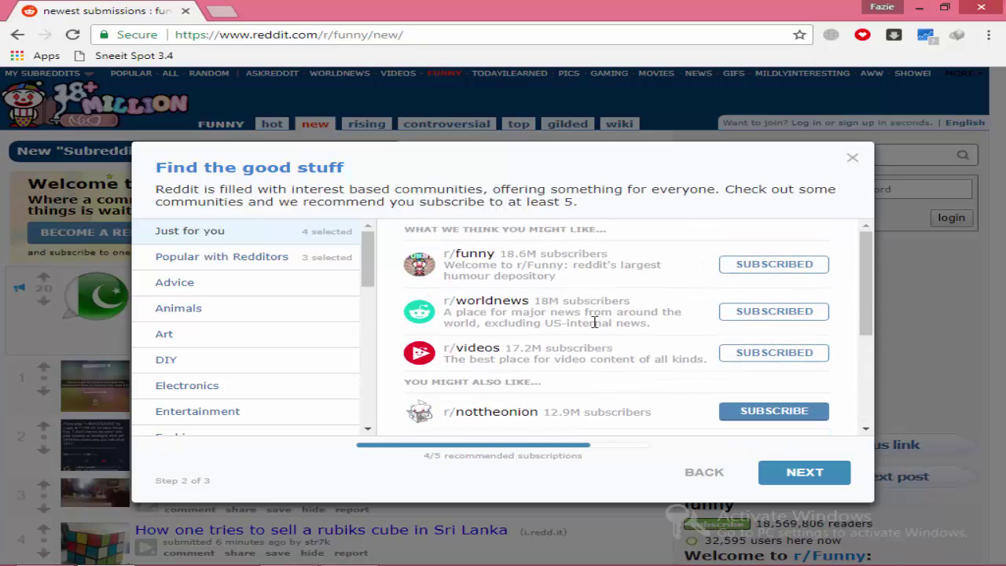
pyautogui.scroll(-1, 535, 351)
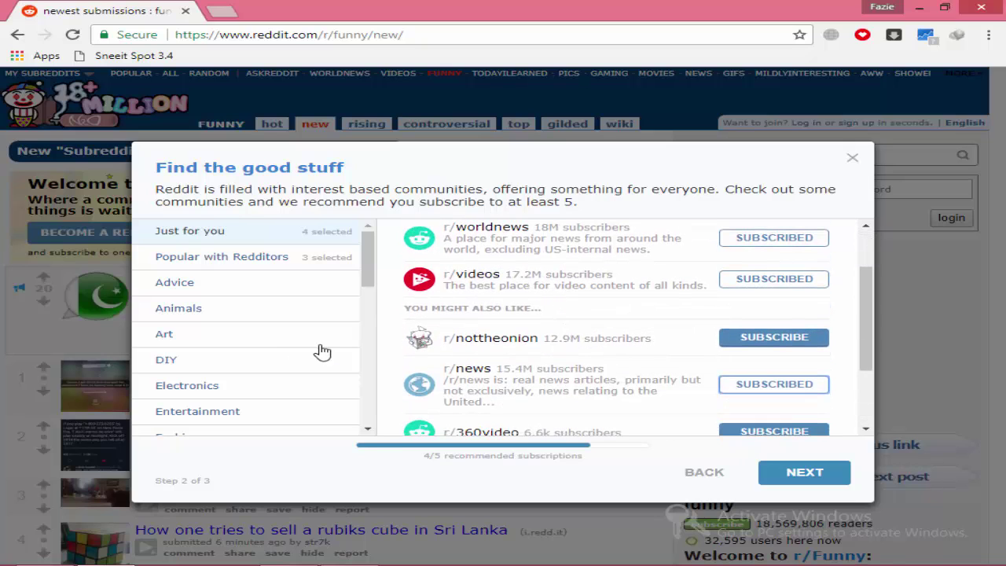
pyautogui.scroll(-1, 568, 364)
pyautogui.scroll(-1, 649, 354)
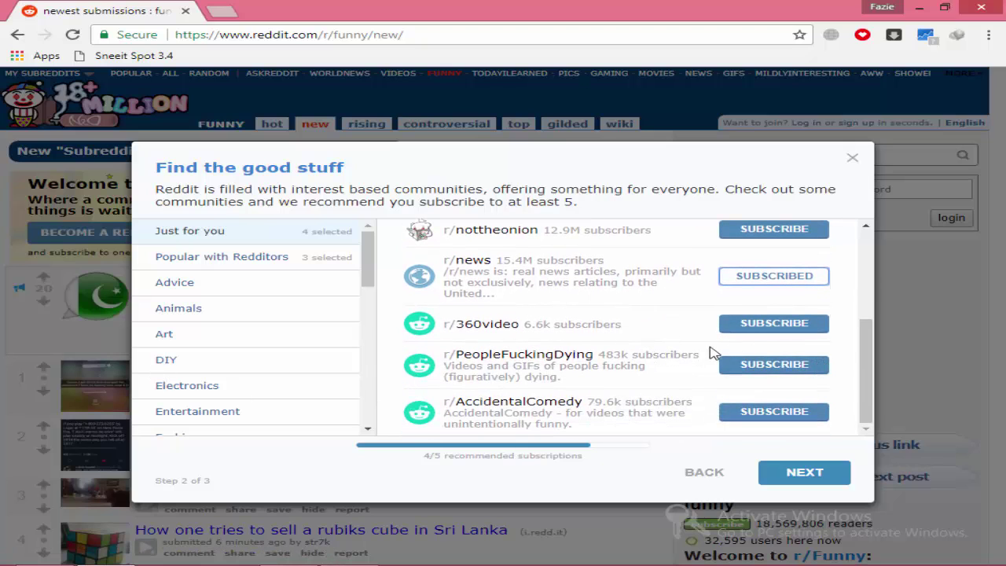
pyautogui.scroll(-3, 346, 283)
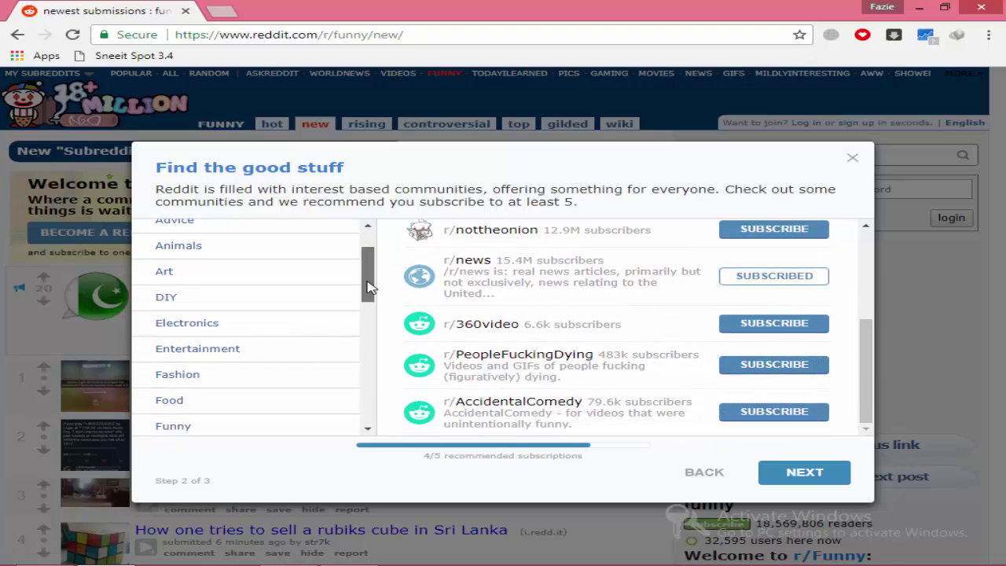
pyautogui.click(198, 375)
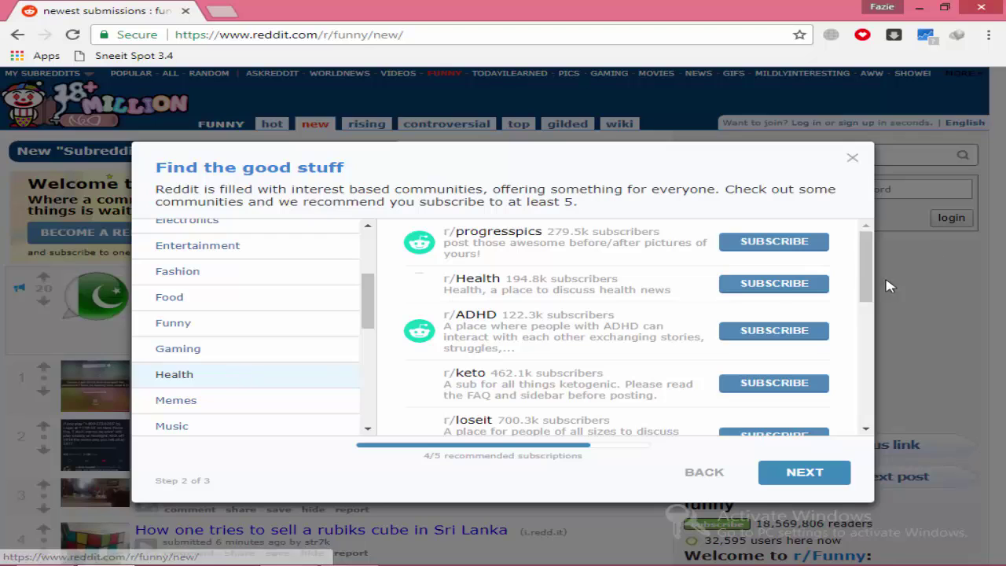
pyautogui.click(769, 286)
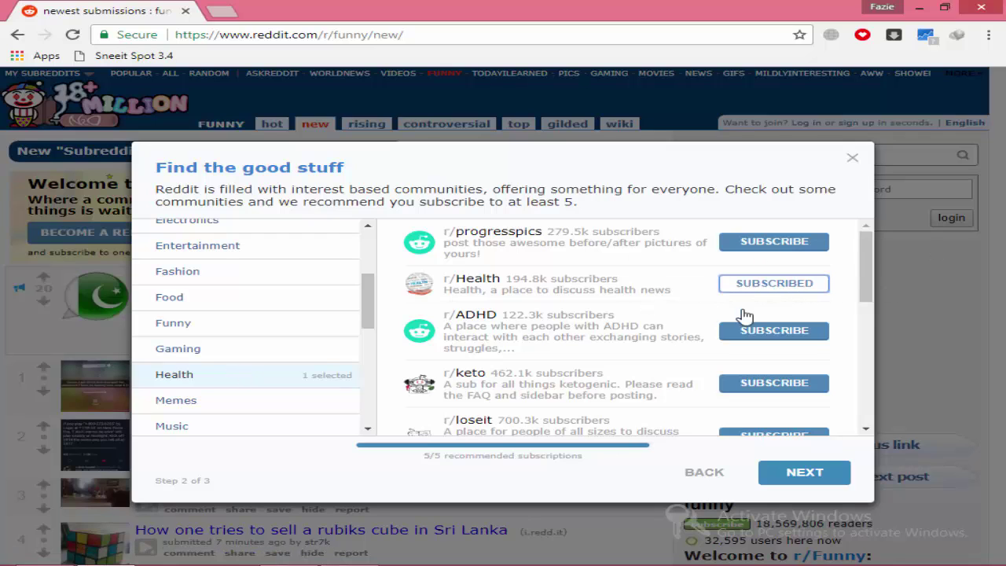
pyautogui.click(802, 475)
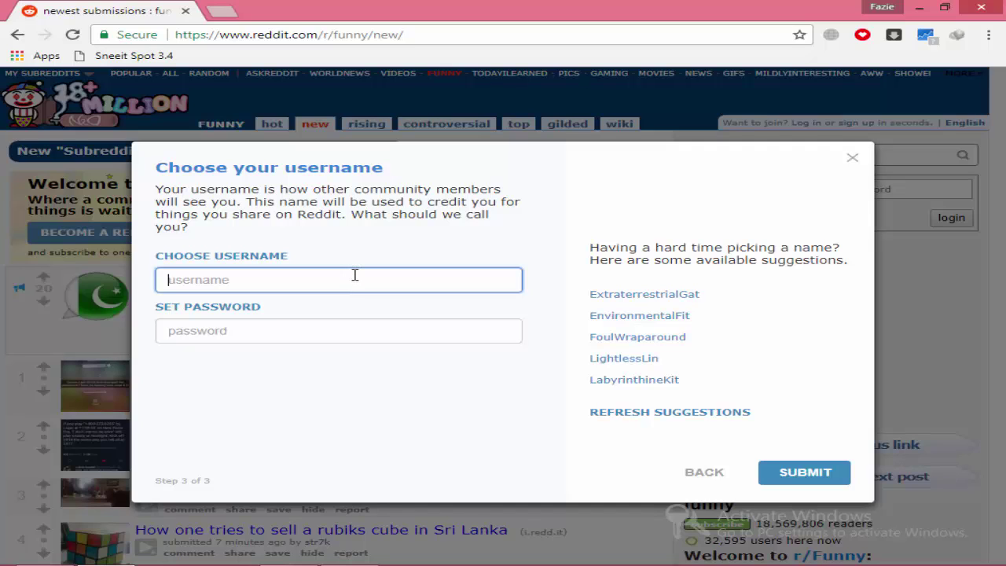
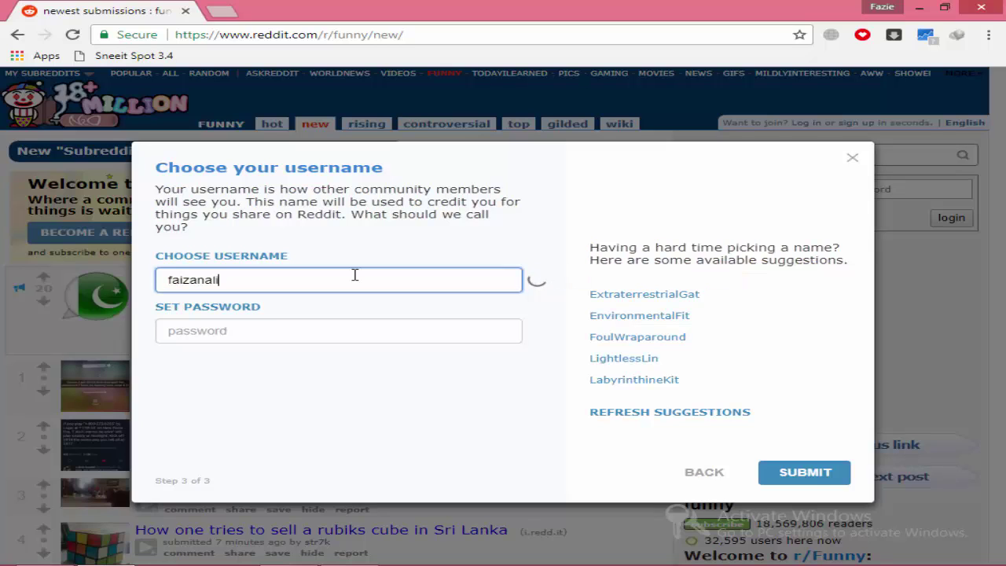
# Step: Enter a username, remove its invalid character, then start typing the account password
pyautogui.press('BackSpace')
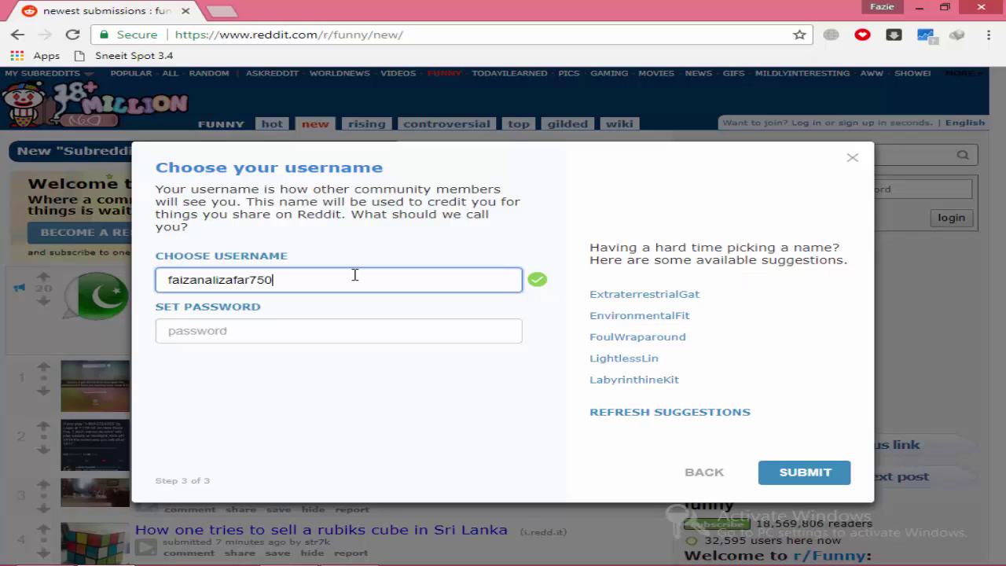
pyautogui.press('Tab')
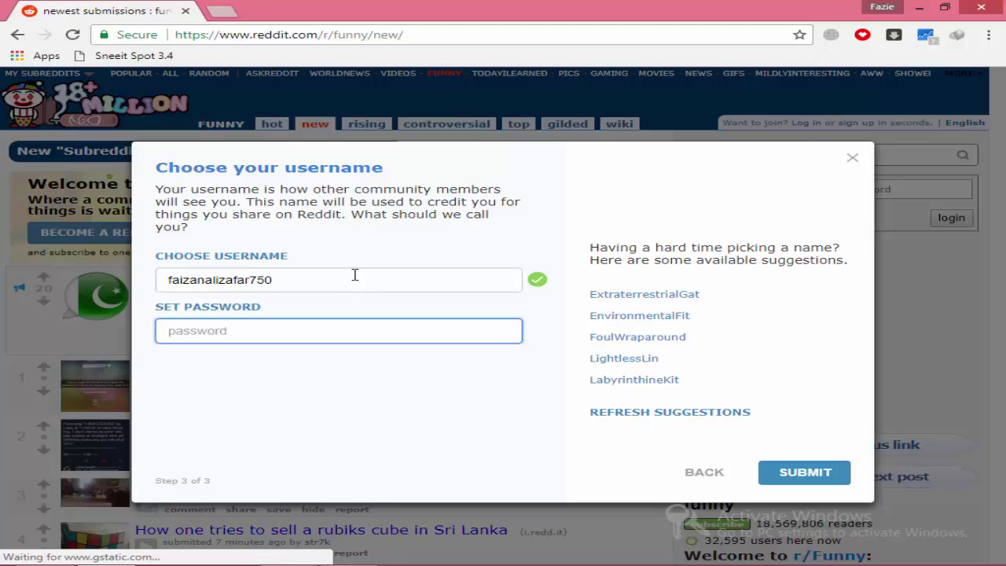
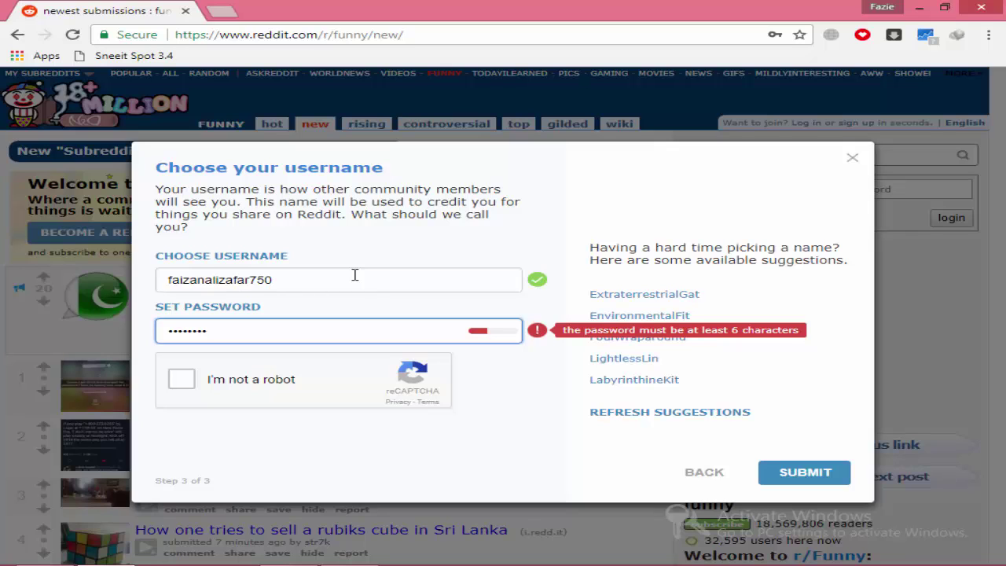
# Step: Pass the robot check by selecting the three motorcycle images, then submit the sign-up form
pyautogui.click(181, 383)
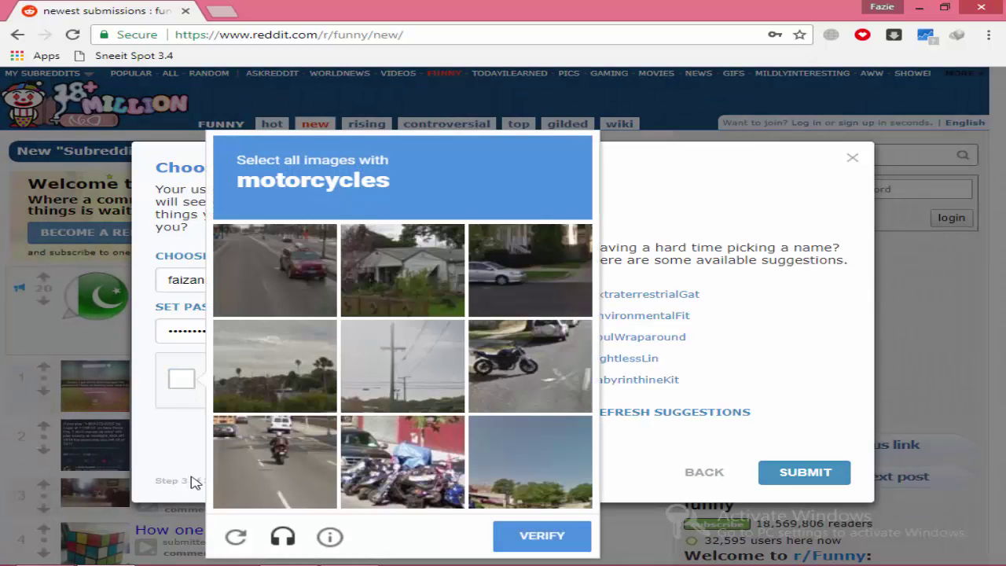
pyautogui.click(524, 386)
pyautogui.click(280, 466)
pyautogui.click(410, 471)
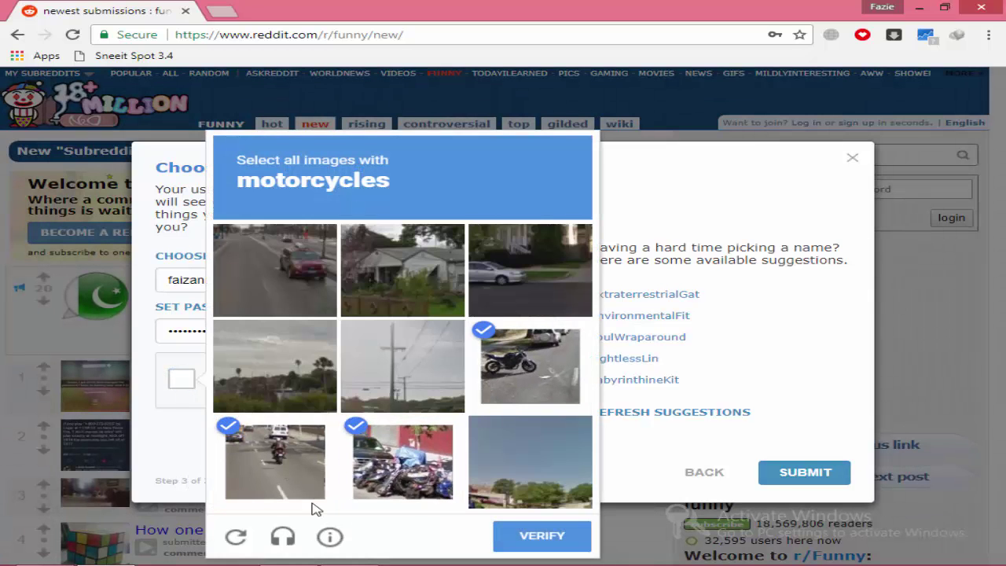
pyautogui.click(550, 536)
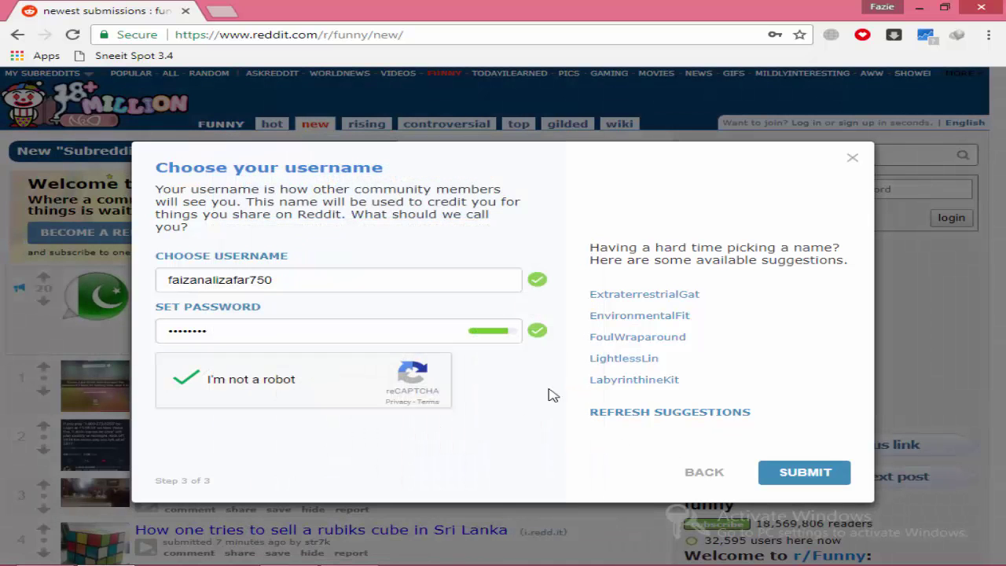
pyautogui.click(820, 482)
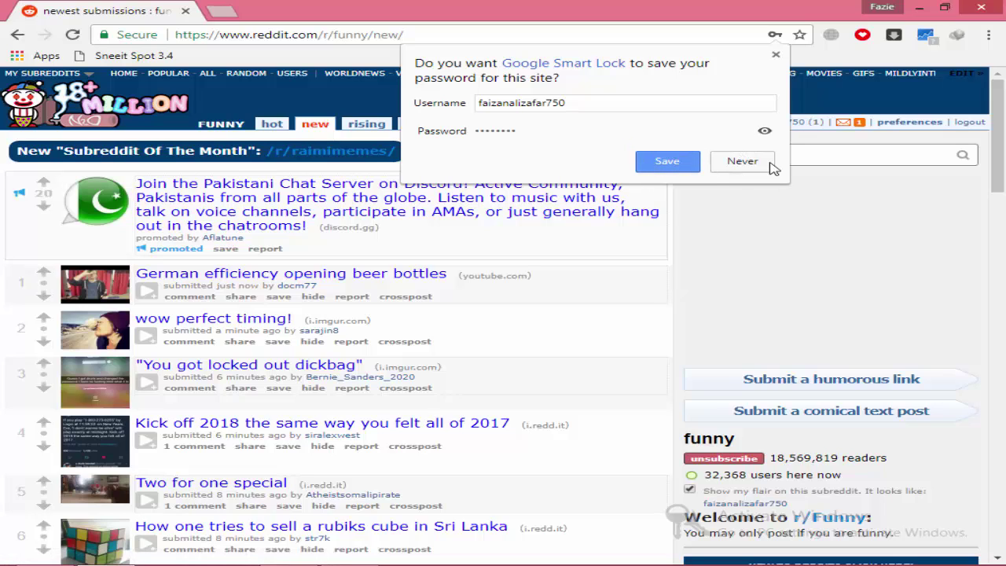
# Step: Save the password in the browser and read the inbox welcome message
pyautogui.click(668, 161)
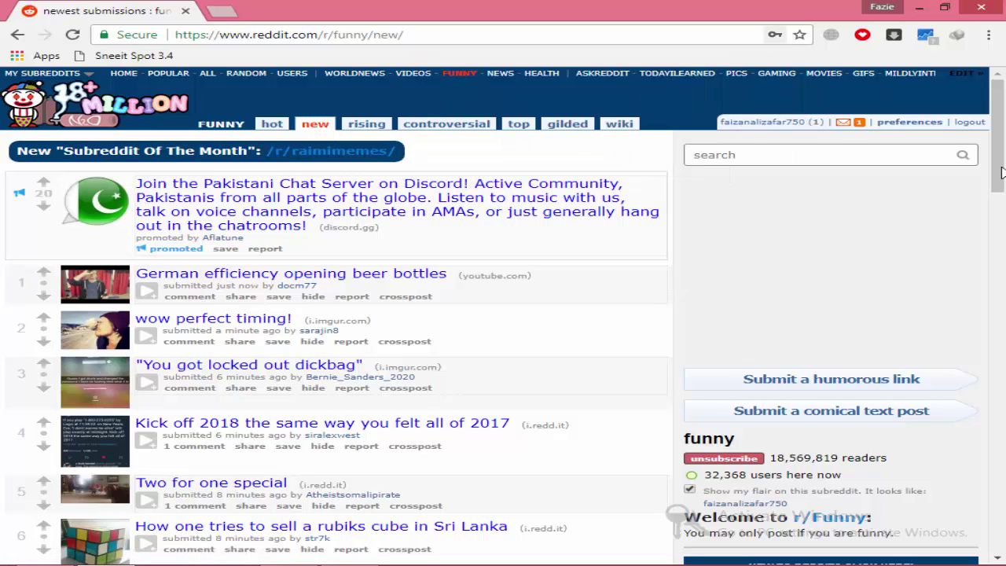
pyautogui.click(845, 126)
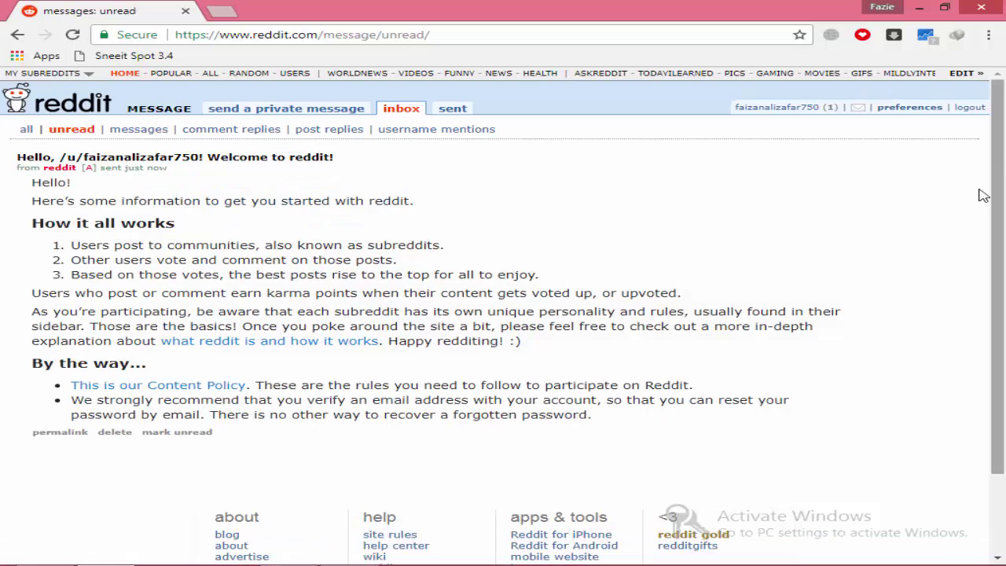
pyautogui.scroll(-2, 896, 234)
pyautogui.scroll(2, 896, 232)
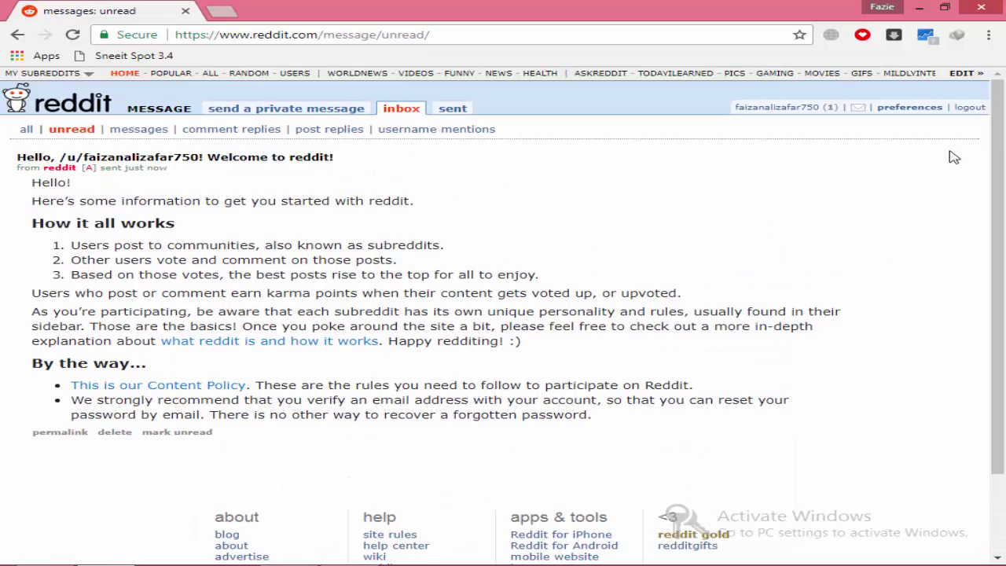
# Step: Look over the account preferences, dismiss the notifications prompt, and go to your profile
pyautogui.click(901, 112)
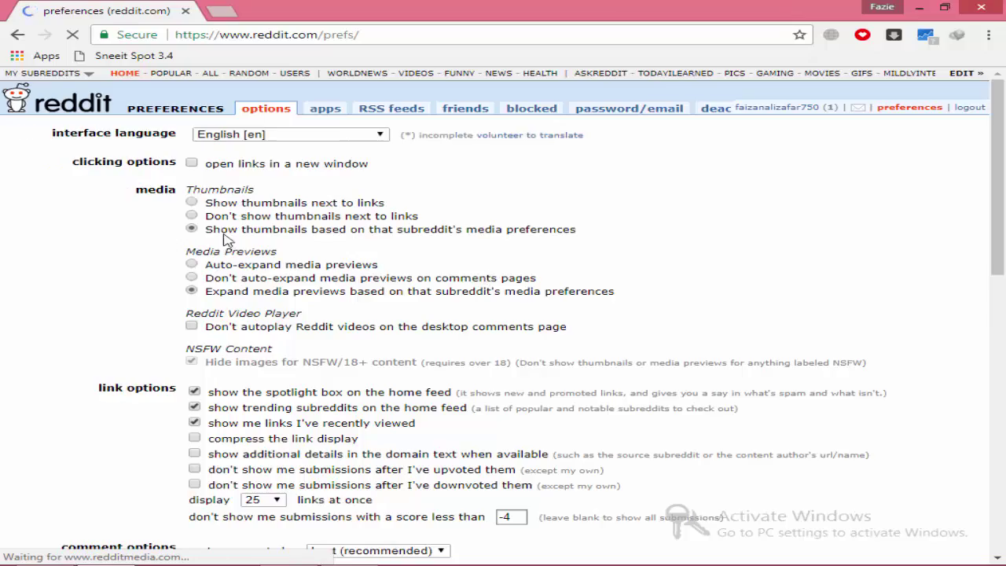
pyautogui.scroll(-9, 297, 358)
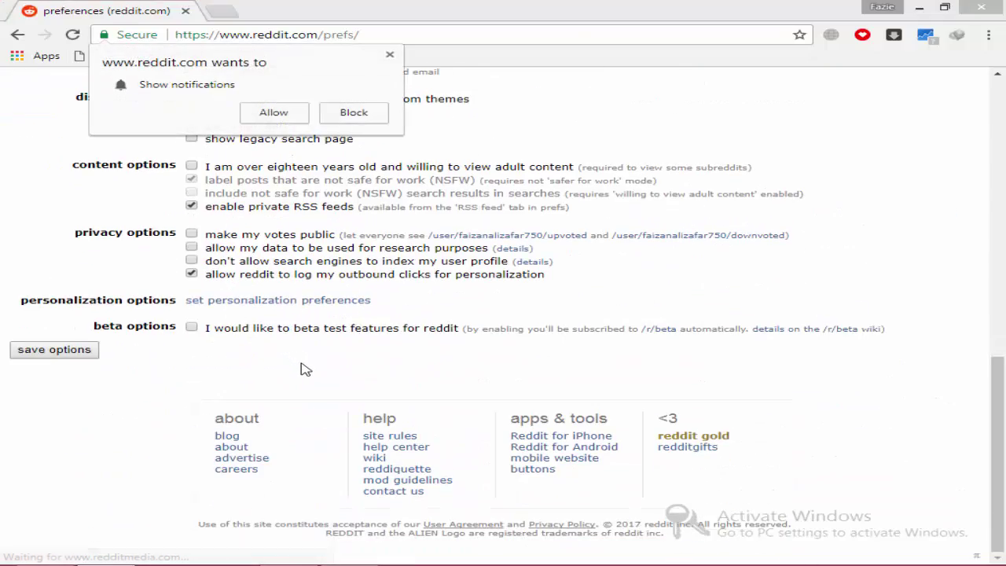
pyautogui.scroll(2, 307, 366)
pyautogui.click(388, 54)
pyautogui.scroll(-3, 294, 314)
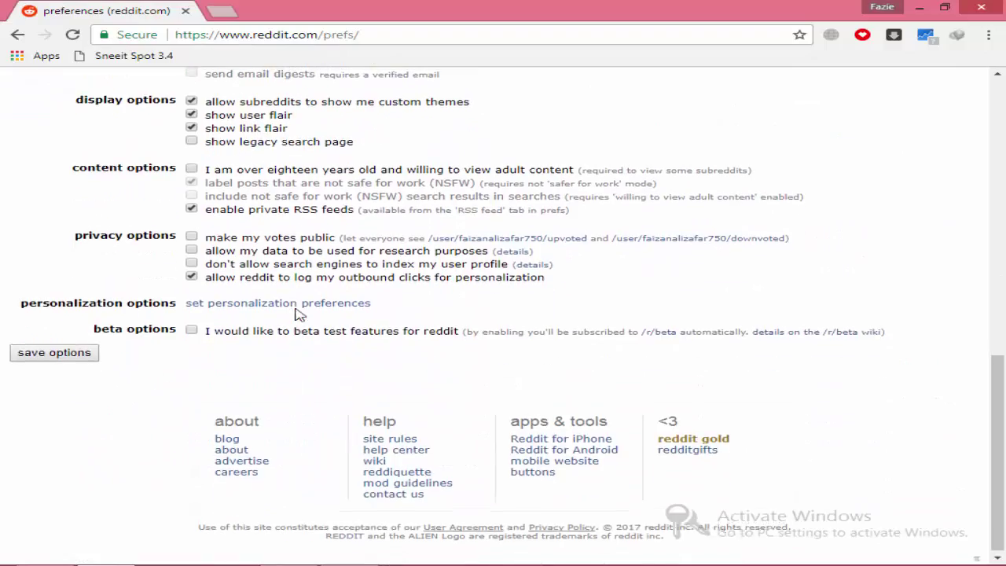
pyautogui.scroll(10, 292, 353)
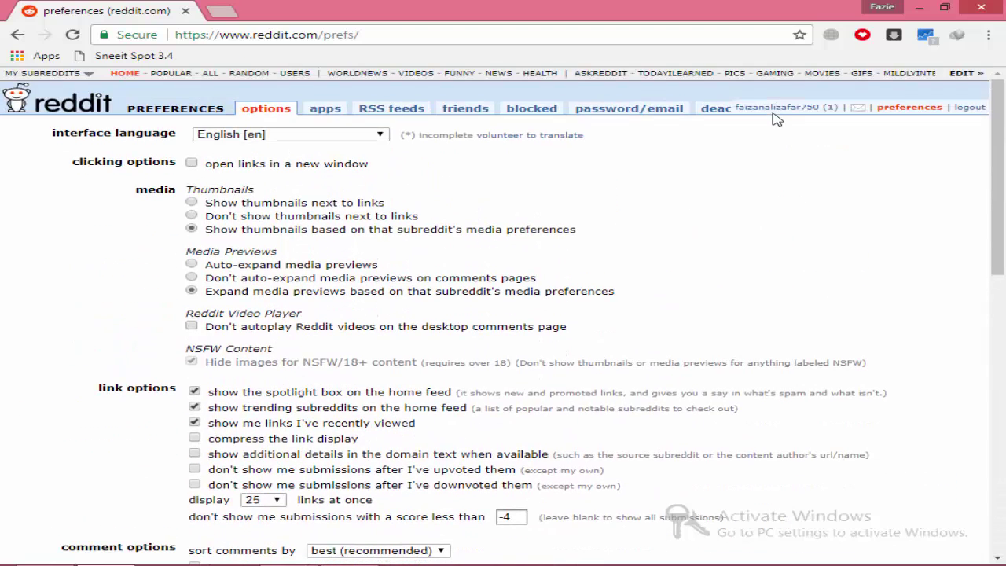
pyautogui.click(774, 110)
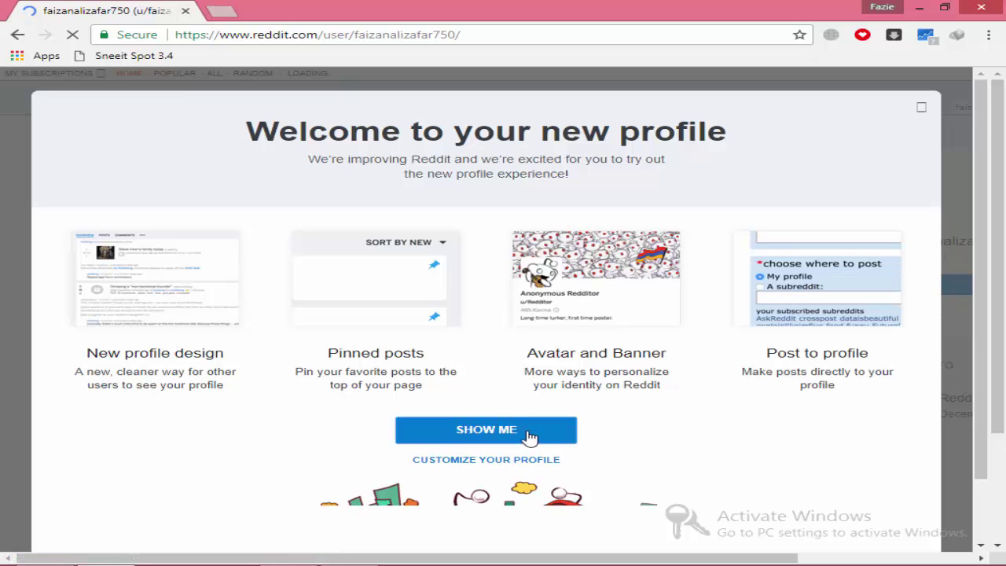
# Step: In profile customization, enter your display name and begin the About text 'I am a youtuber.'
pyautogui.scroll(-1, 530, 439)
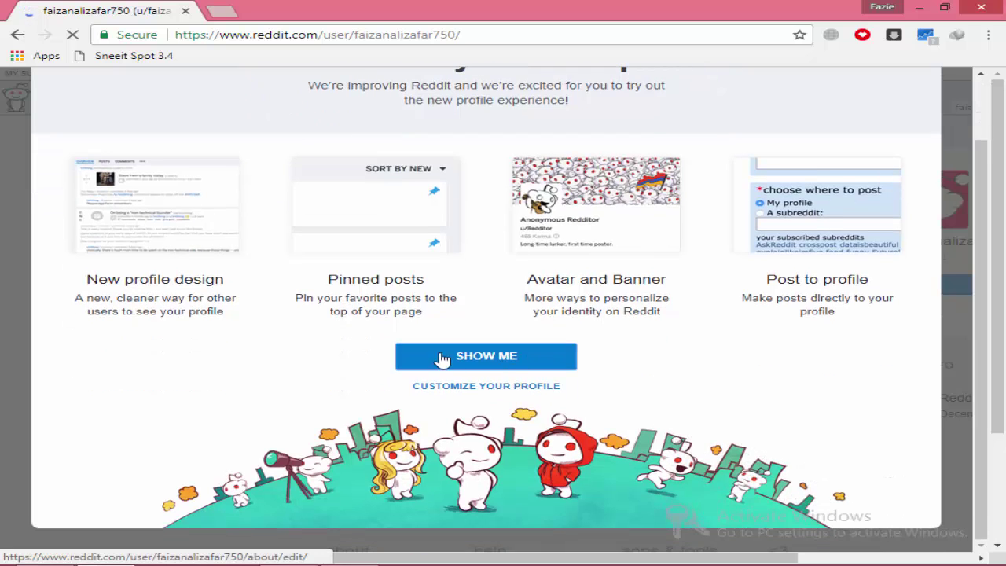
pyautogui.scroll(1, 467, 381)
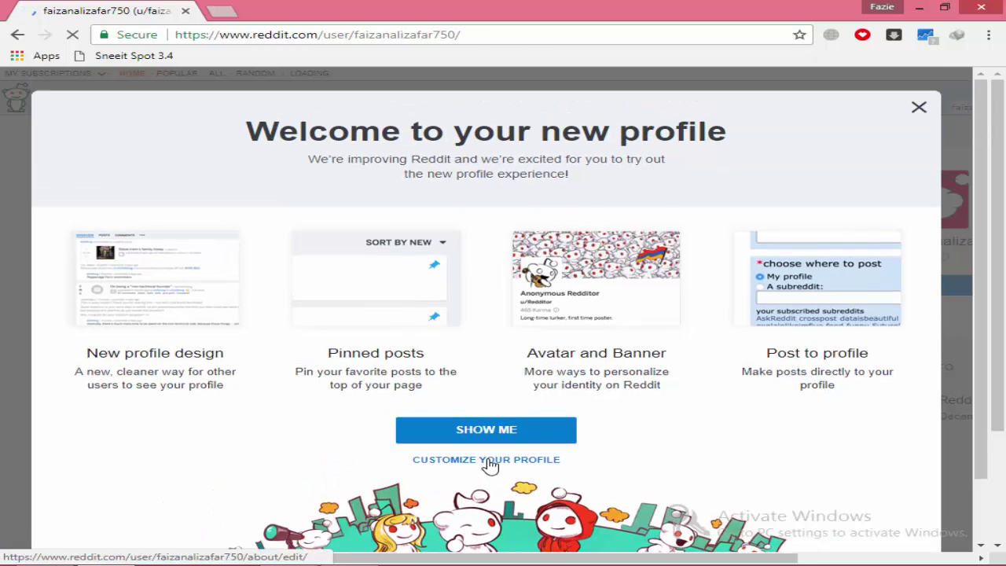
pyautogui.click(487, 462)
pyautogui.click(349, 198)
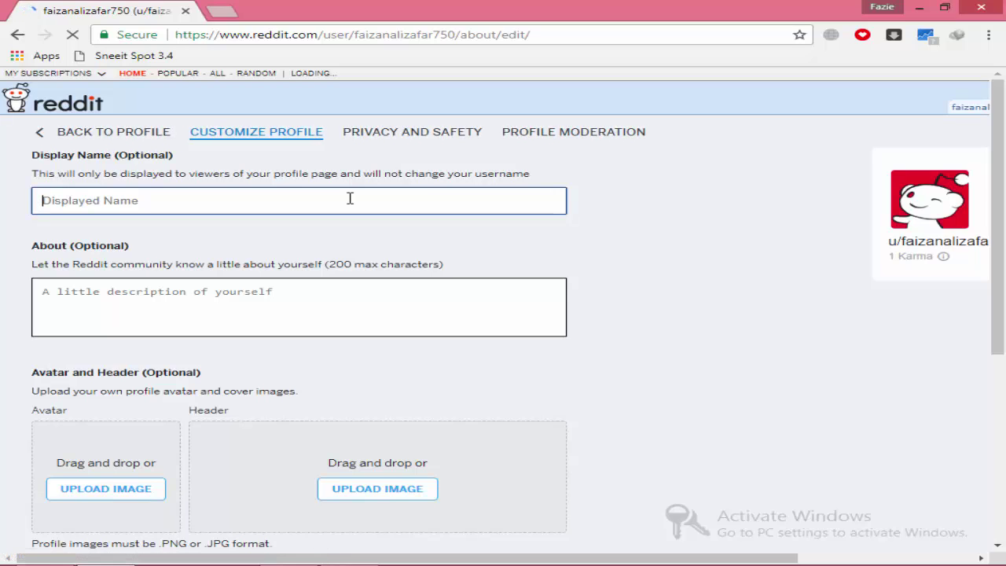
pyautogui.write('Faizan ali Zafar')
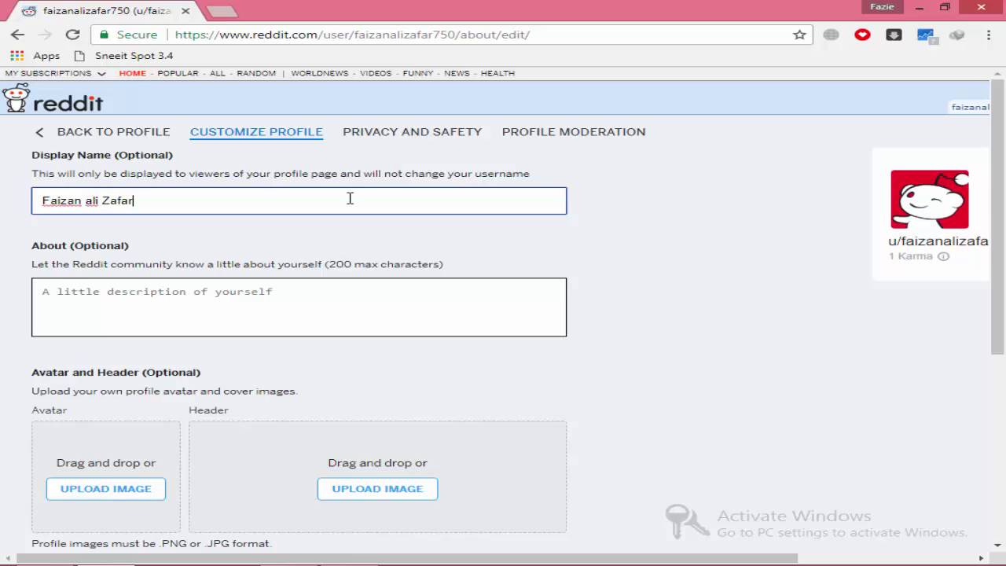
pyautogui.press('Tab')
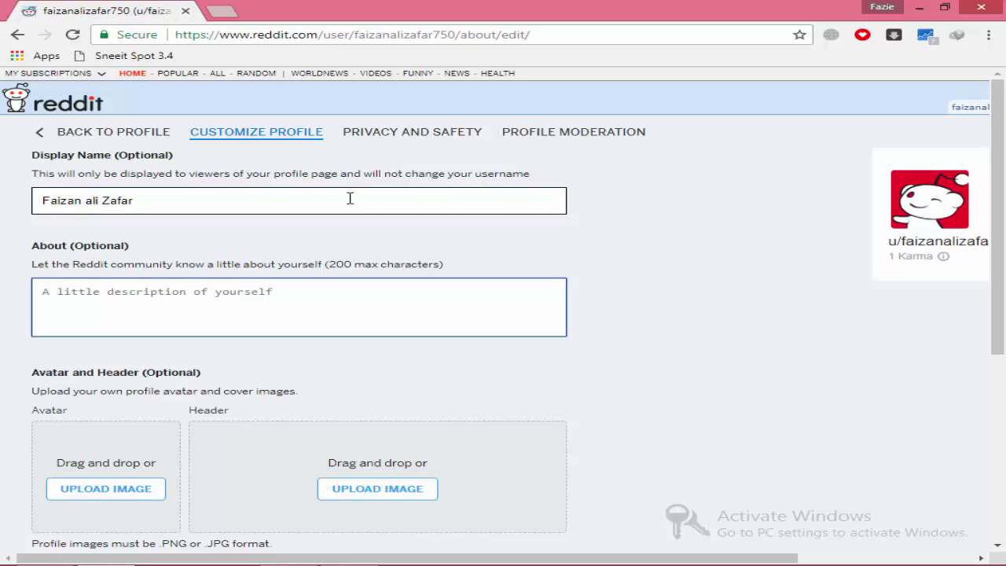
pyautogui.write('I')
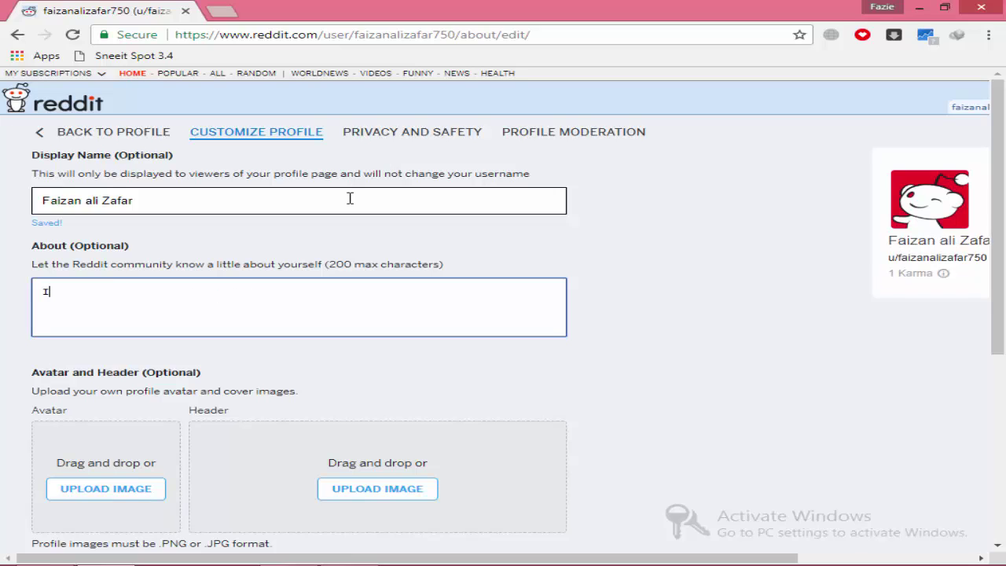
pyautogui.write(' am a youtuber.')
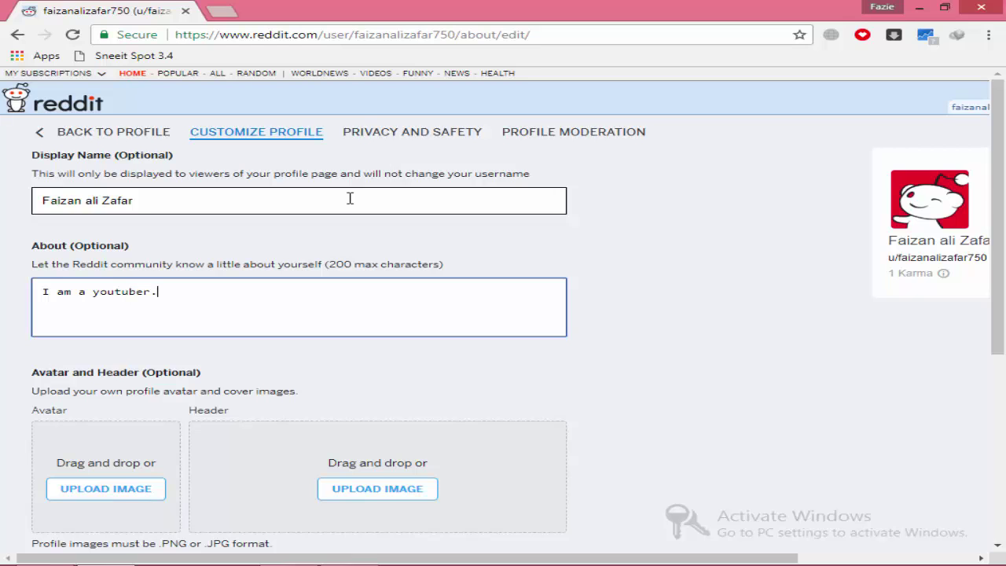
# Step: Upload the on_color_large Reddit alien image as the profile avatar
pyautogui.scroll(-2, 258, 340)
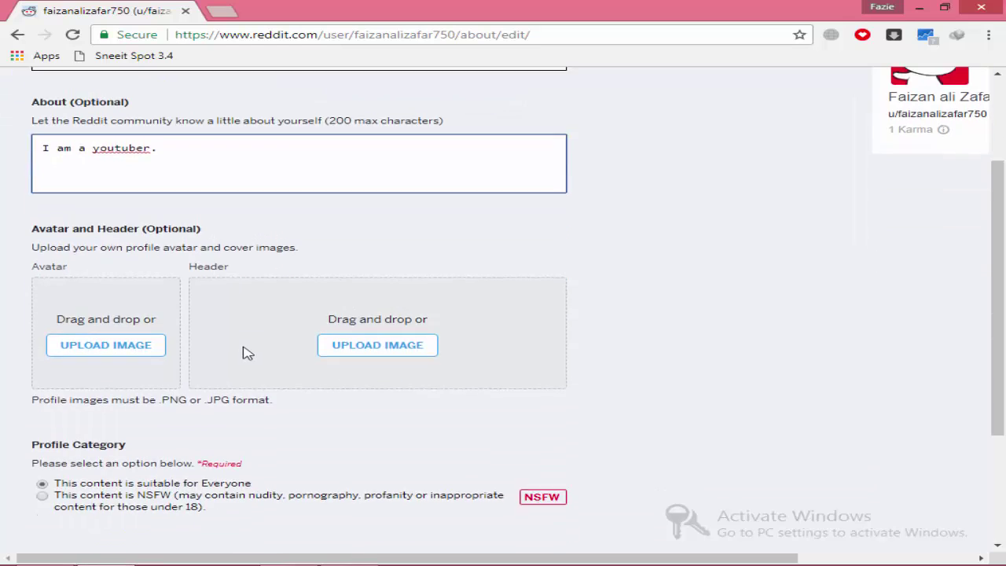
pyautogui.click(152, 341)
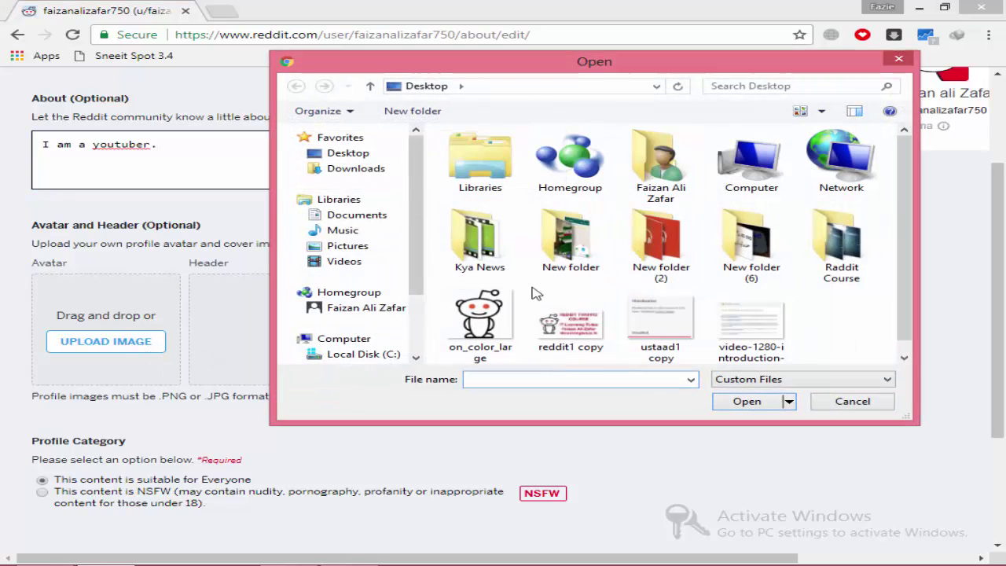
pyautogui.doubleClick(492, 318)
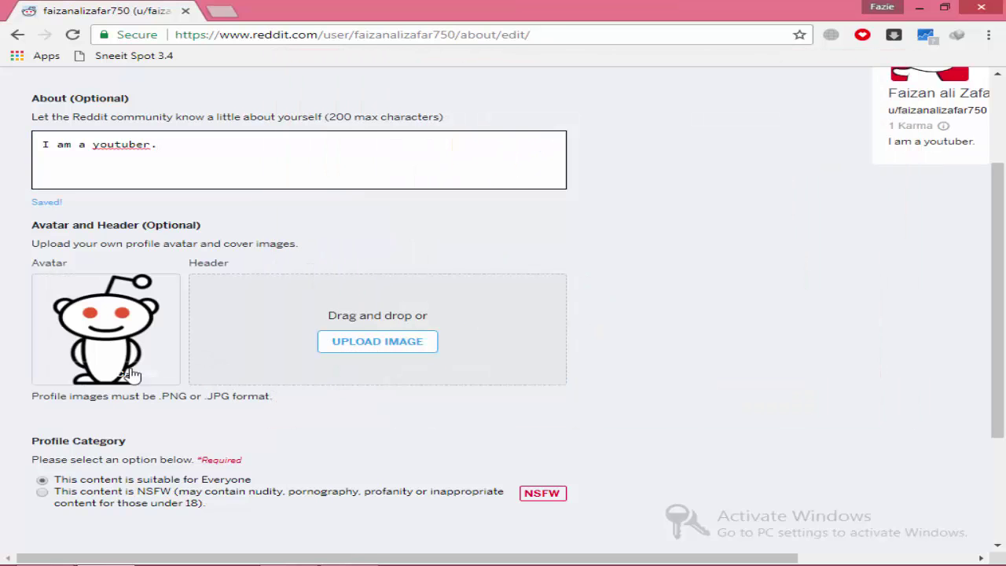
pyautogui.scroll(-1, 159, 460)
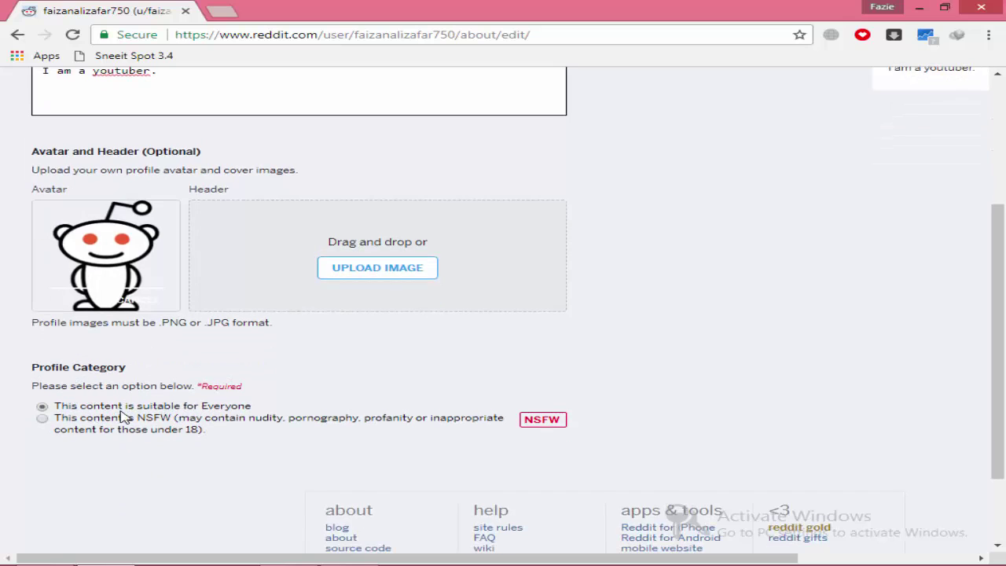
pyautogui.scroll(-1, 279, 440)
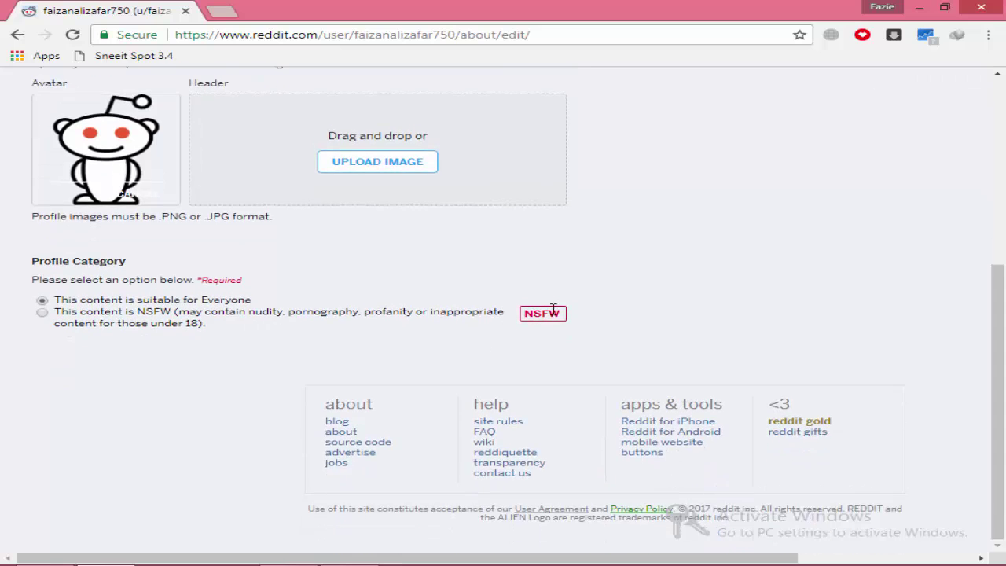
pyautogui.scroll(4, 175, 422)
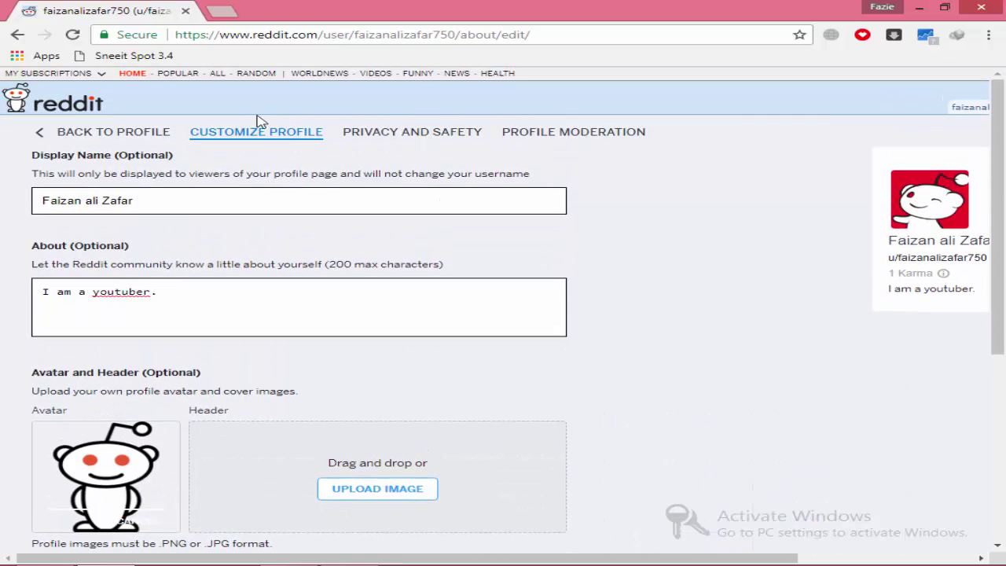
# Step: Save the profile's Privacy and Safety visibility settings
pyautogui.click(378, 139)
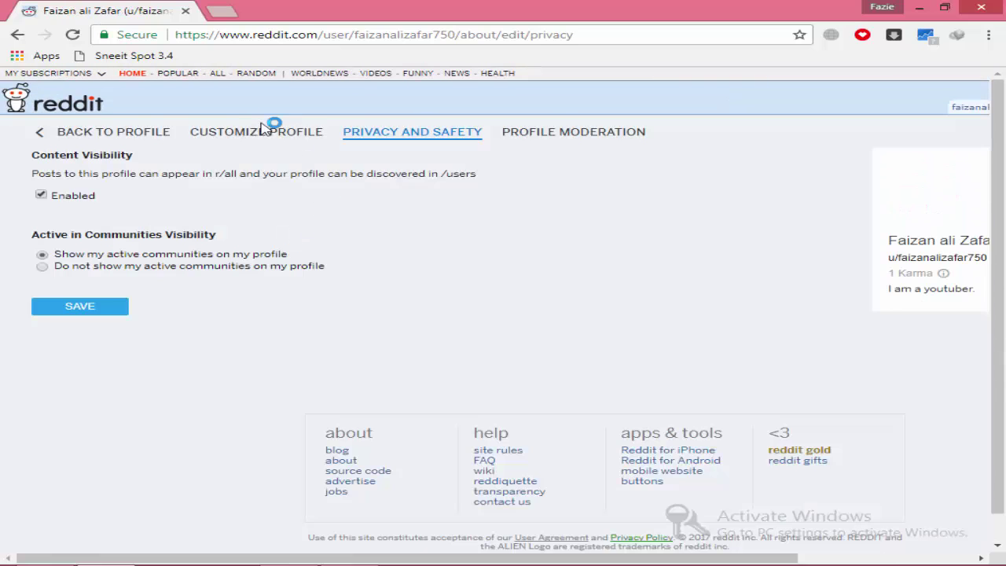
pyautogui.click(267, 132)
pyautogui.scroll(-4, 310, 377)
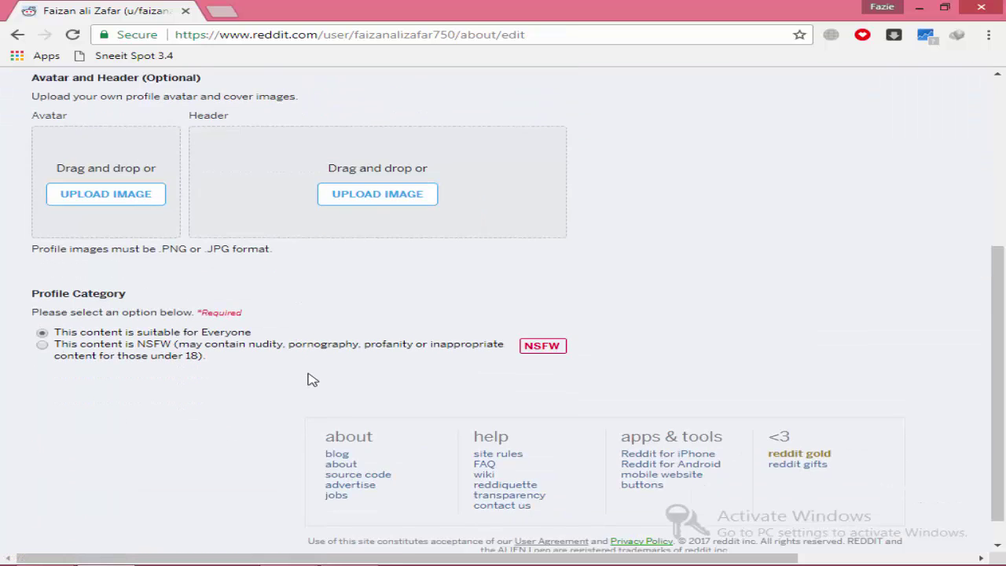
pyautogui.scroll(4, 315, 375)
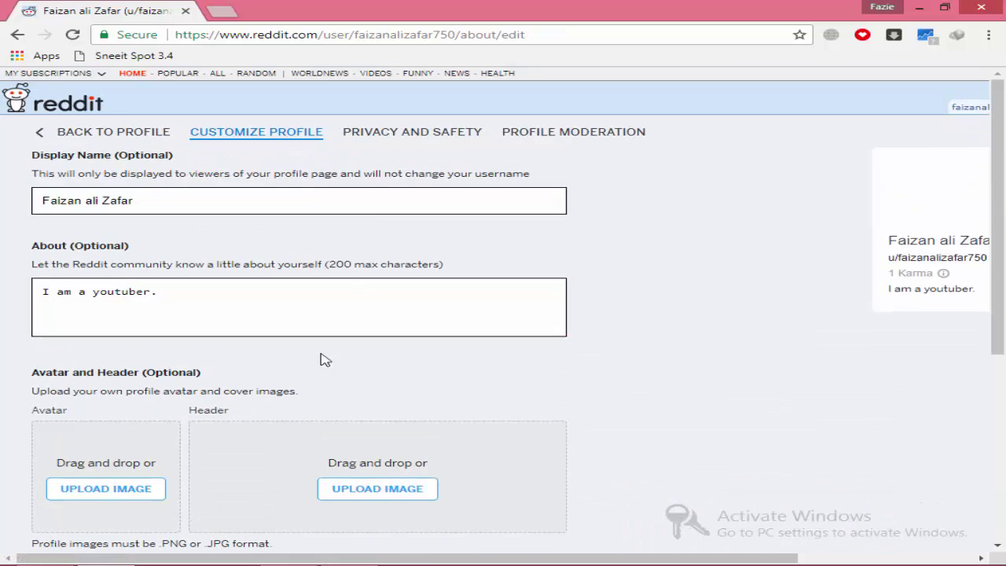
pyautogui.click(396, 133)
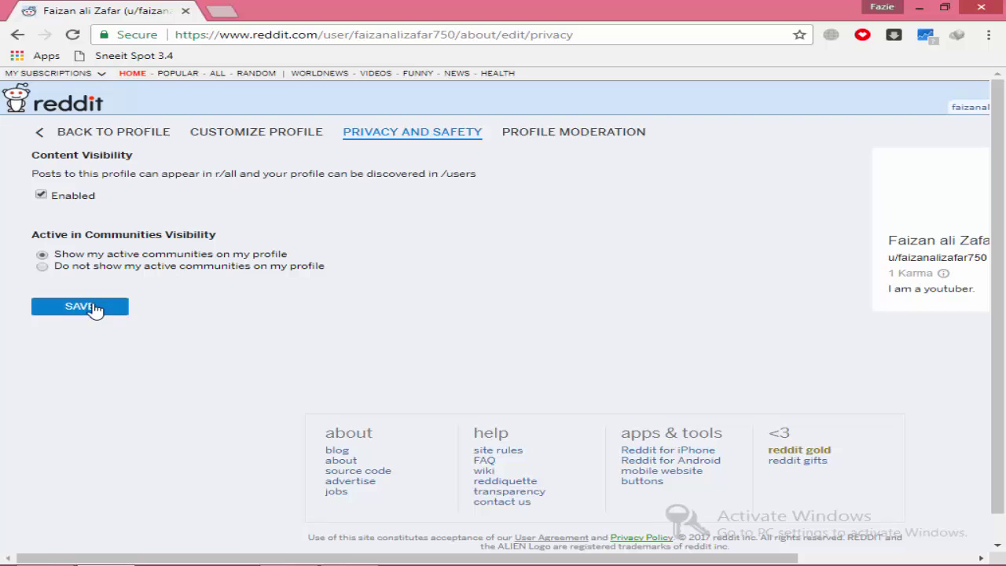
pyautogui.click(94, 307)
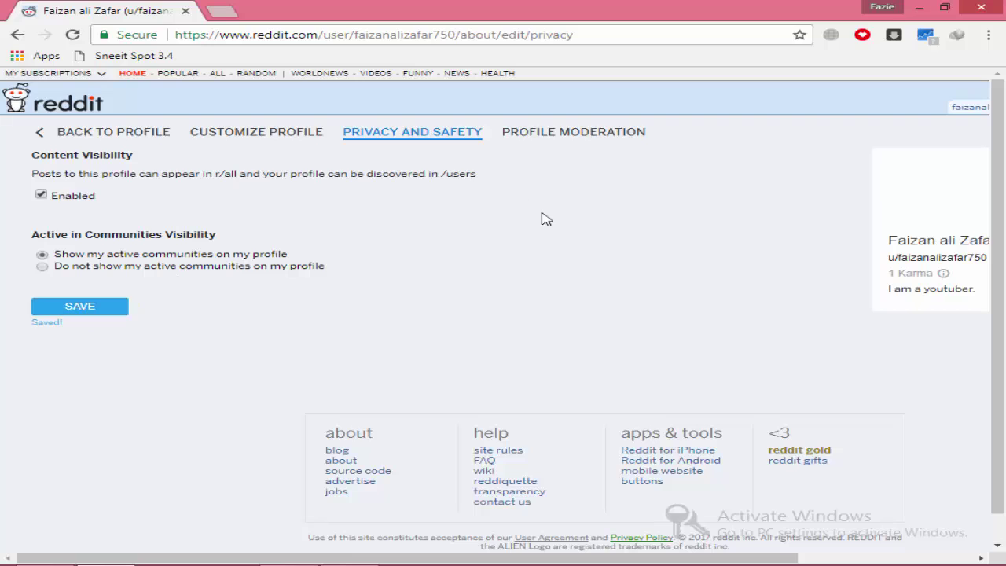
# Step: Open the Profile Moderation information page and scroll through it
pyautogui.click(572, 134)
pyautogui.scroll(-10, 115, 290)
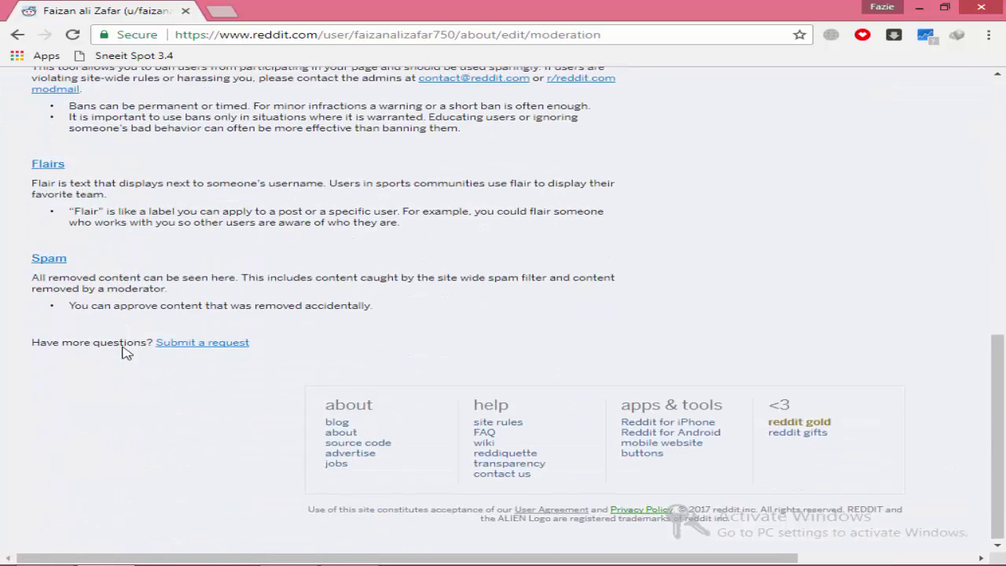
pyautogui.scroll(10, 123, 351)
# Step: Return to the profile and view its empty Posts and Comments tabs
pyautogui.click(103, 136)
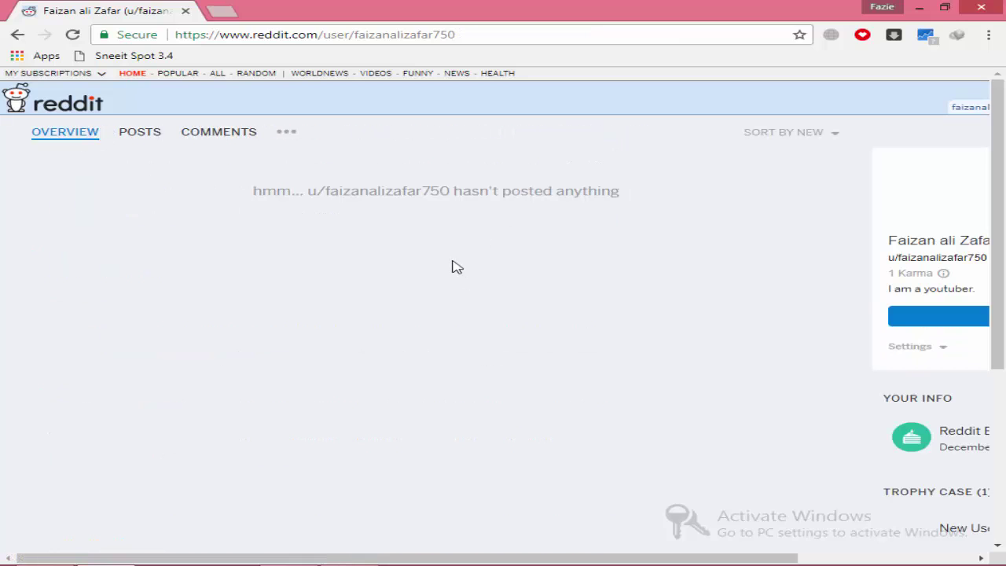
pyautogui.moveTo(507, 553); pyautogui.dragTo(761, 338)
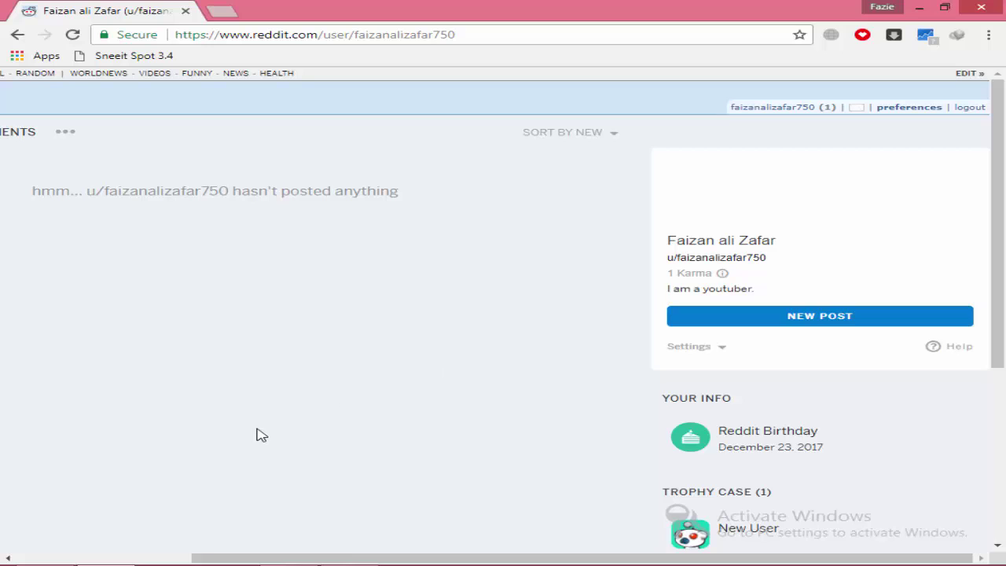
pyautogui.moveTo(449, 559); pyautogui.dragTo(275, 559)
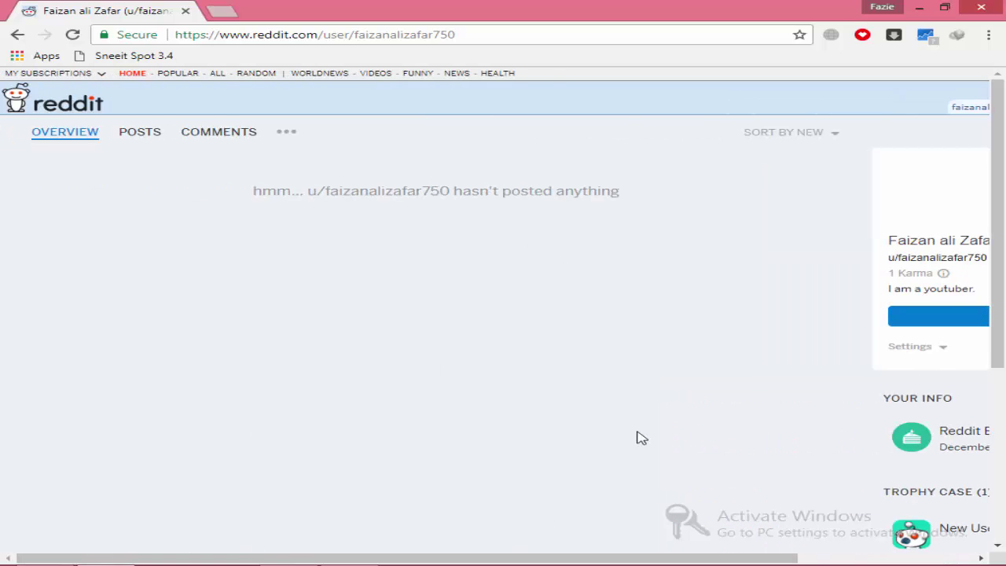
pyautogui.click(149, 138)
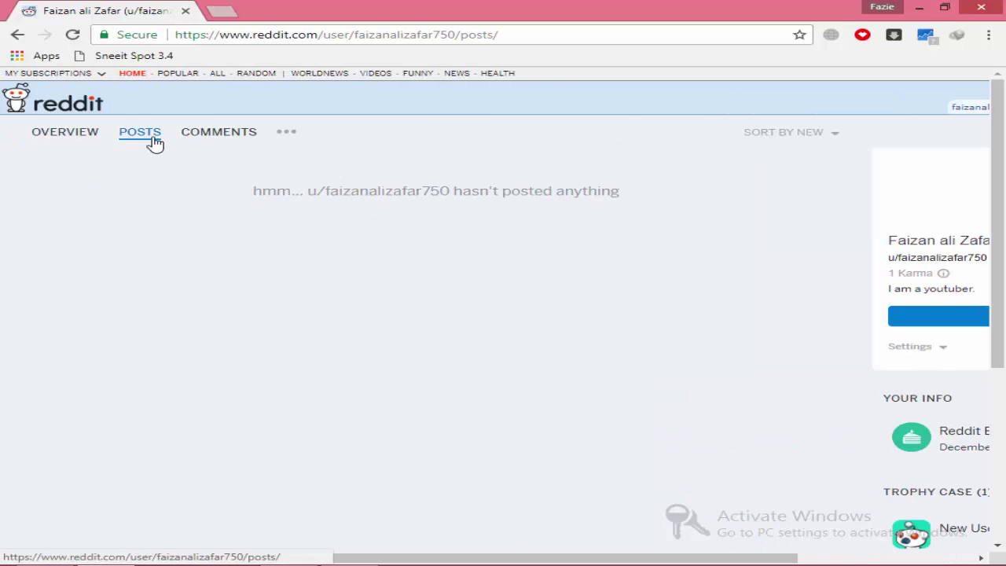
pyautogui.click(231, 134)
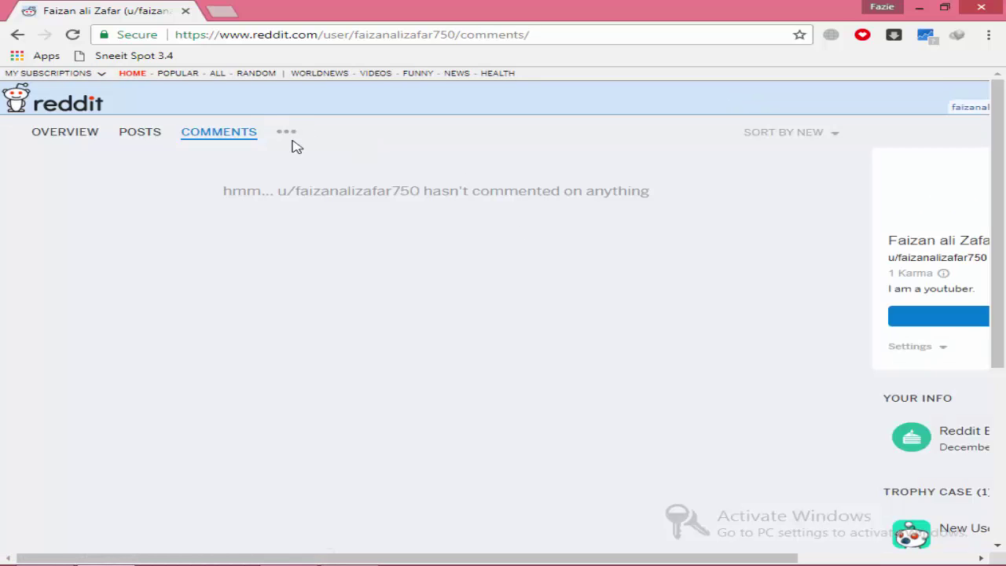
# Step: Check the extra profile views menu, close it, then show My Subscriptions
pyautogui.click(291, 133)
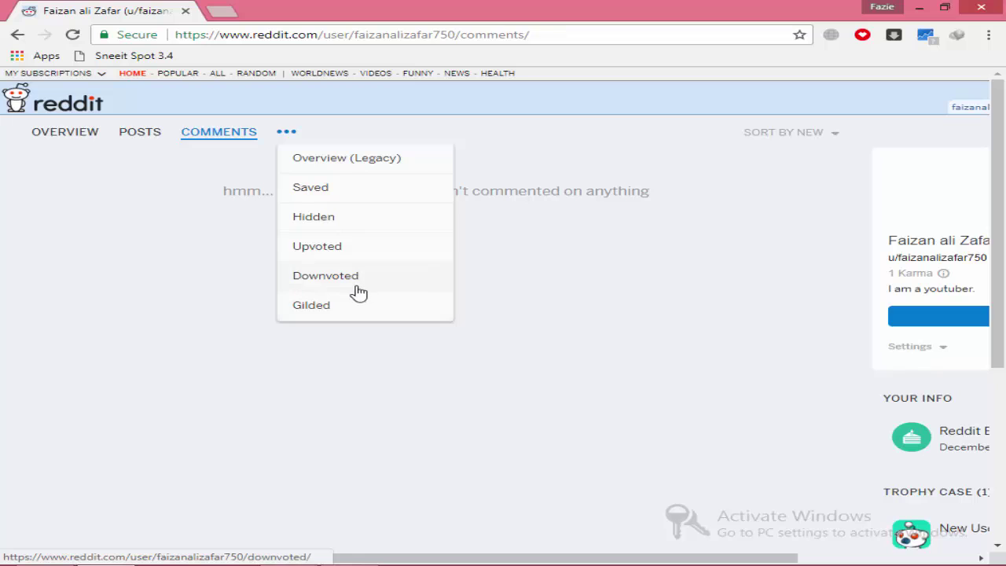
pyautogui.click(591, 261)
pyautogui.moveTo(533, 559); pyautogui.dragTo(709, 559)
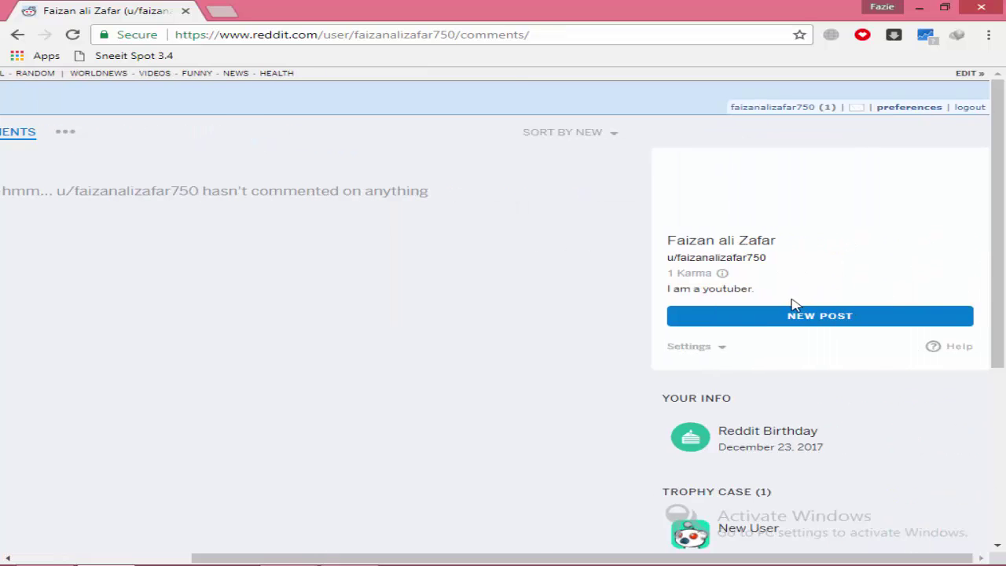
pyautogui.moveTo(539, 549)
pyautogui.scroll(-2, 386, 456)
pyautogui.moveTo(383, 562); pyautogui.dragTo(231, 407)
pyautogui.scroll(2, 231, 407)
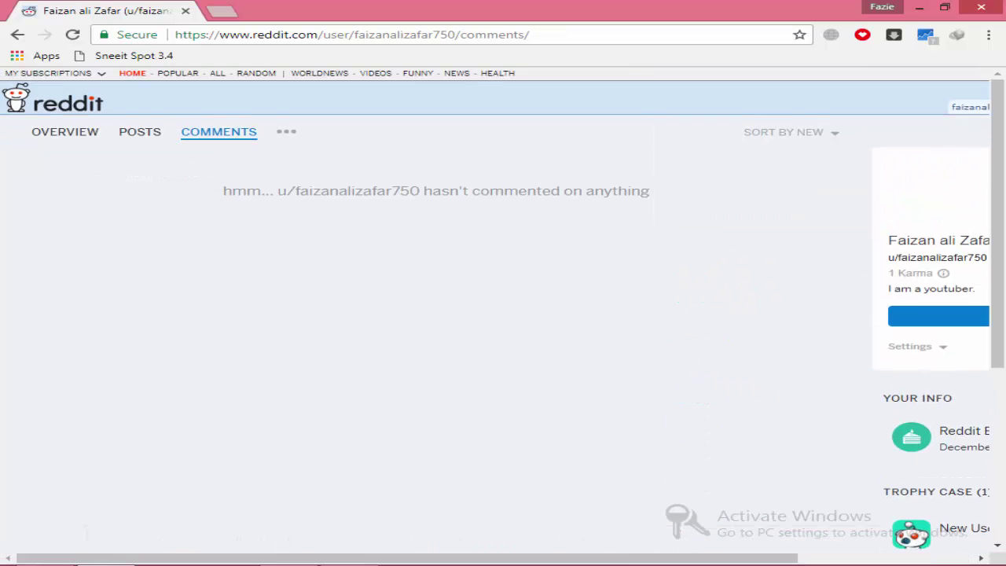
pyautogui.click(49, 74)
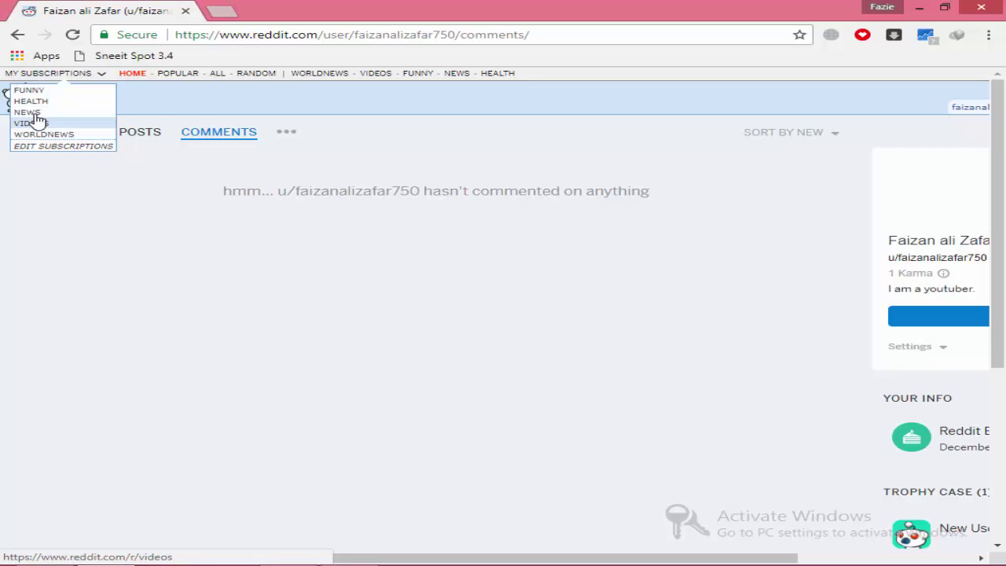
# Step: Go to r/funny and scroll through its hot posts and sidebar rules
pyautogui.click(52, 91)
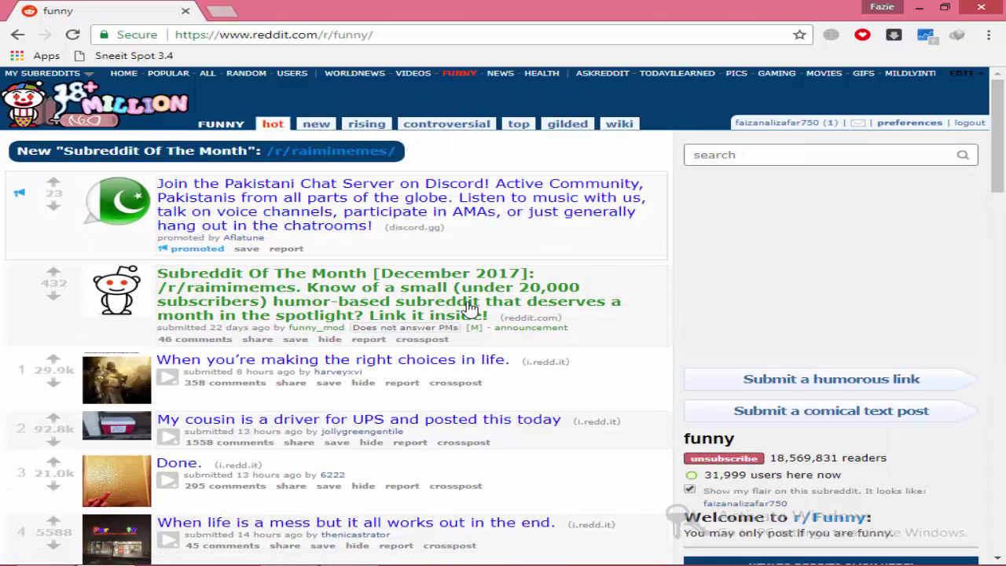
pyautogui.scroll(-4, 470, 307)
pyautogui.scroll(4, 487, 314)
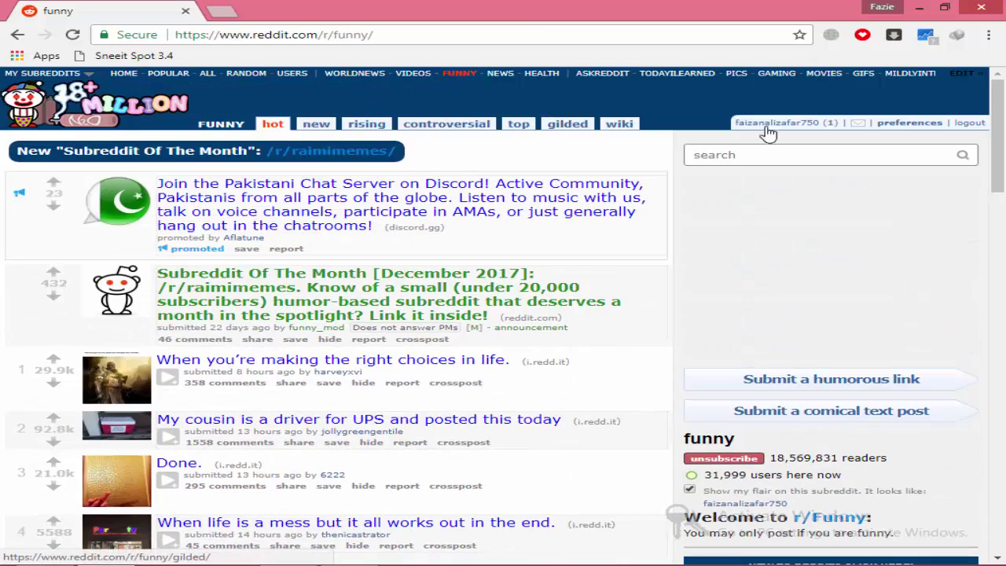
pyautogui.scroll(-1, 790, 279)
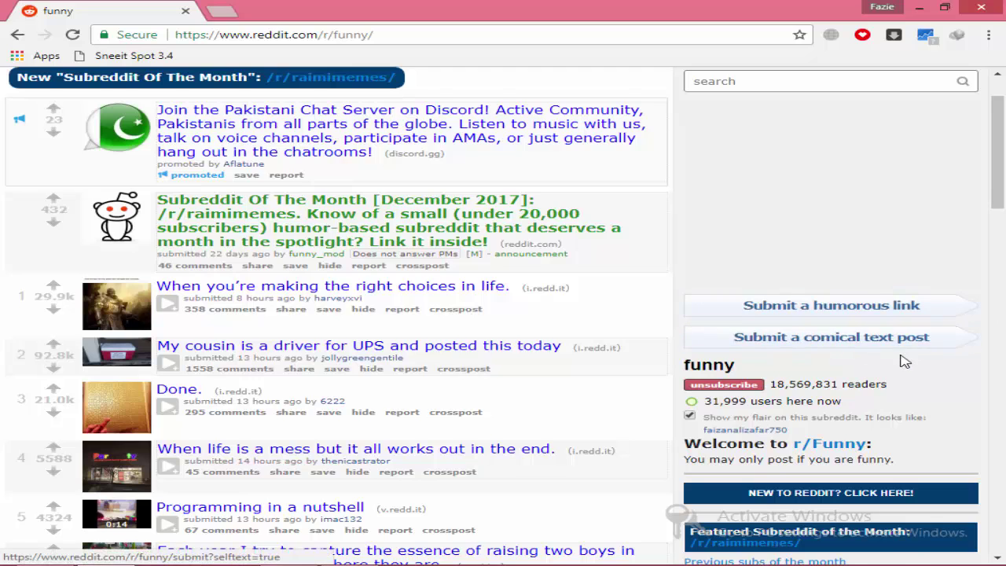
pyautogui.scroll(-4, 904, 361)
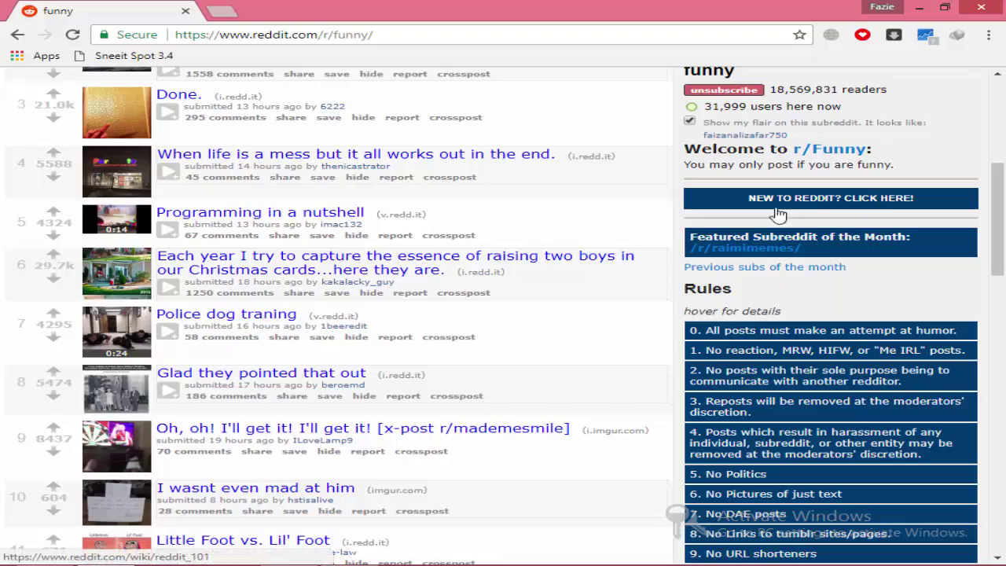
pyautogui.scroll(-2, 778, 216)
pyautogui.scroll(-2, 770, 218)
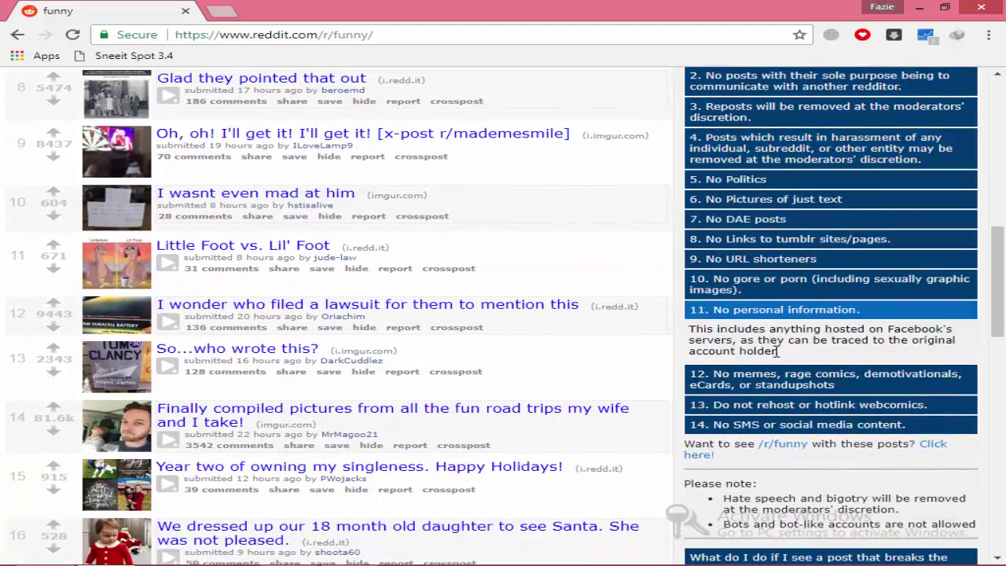
pyautogui.scroll(-2, 776, 346)
pyautogui.scroll(8, 770, 182)
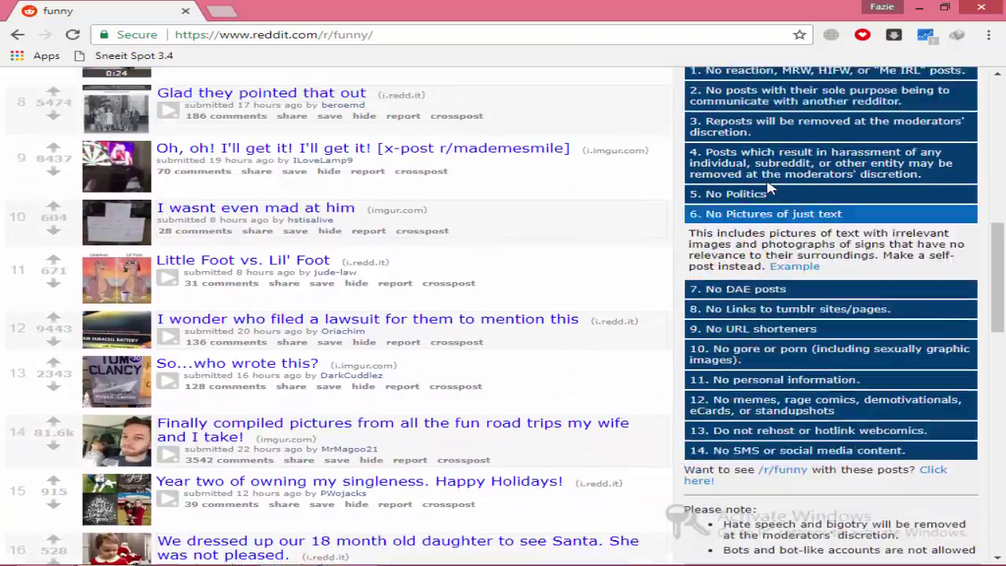
pyautogui.scroll(-3, 761, 330)
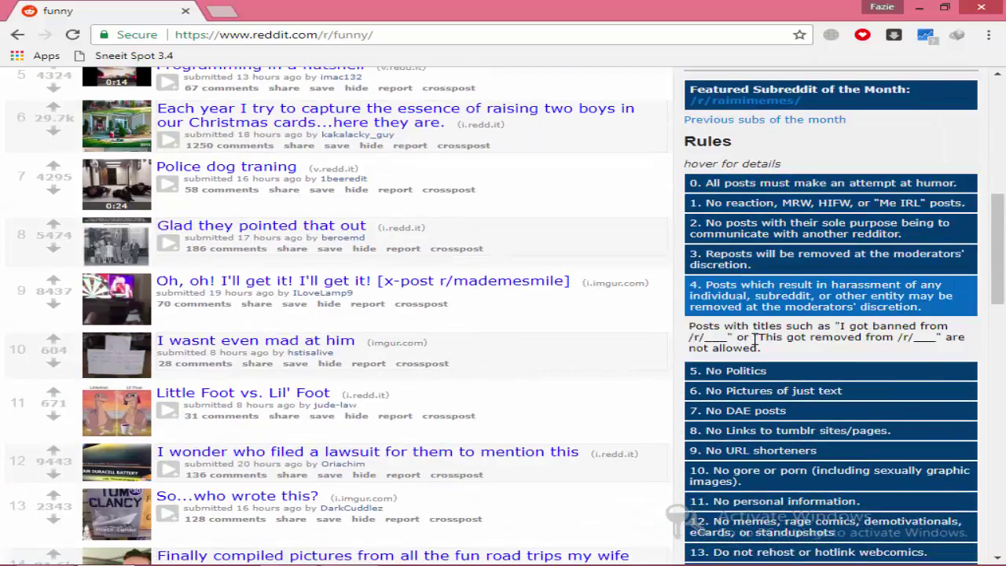
pyautogui.scroll(-3, 754, 326)
pyautogui.scroll(-5, 745, 322)
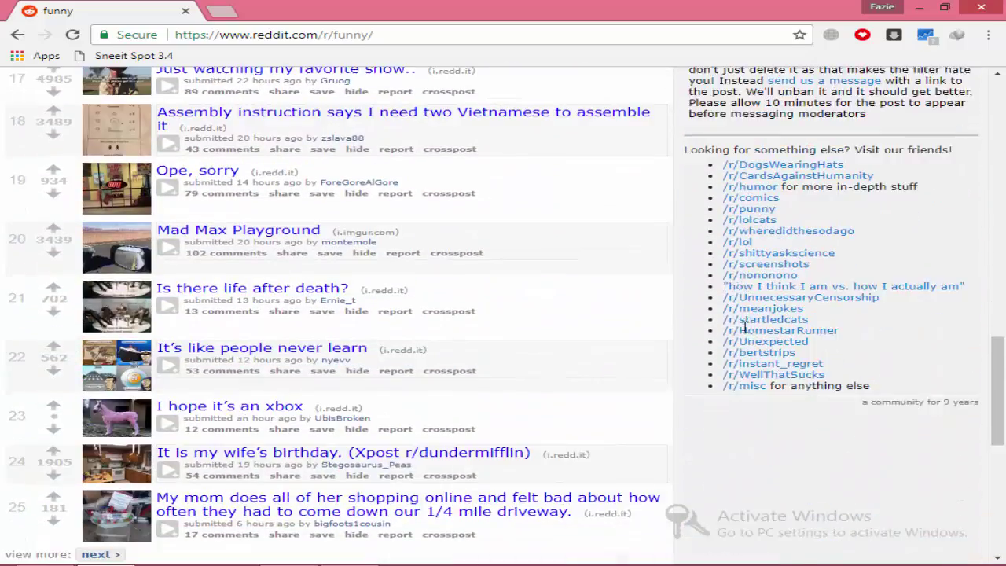
pyautogui.scroll(15, 700, 336)
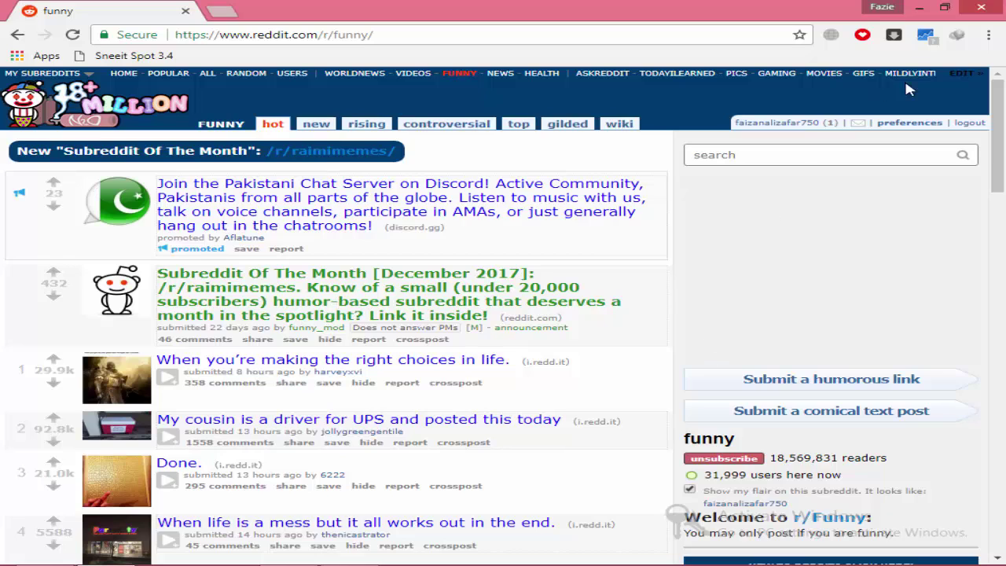